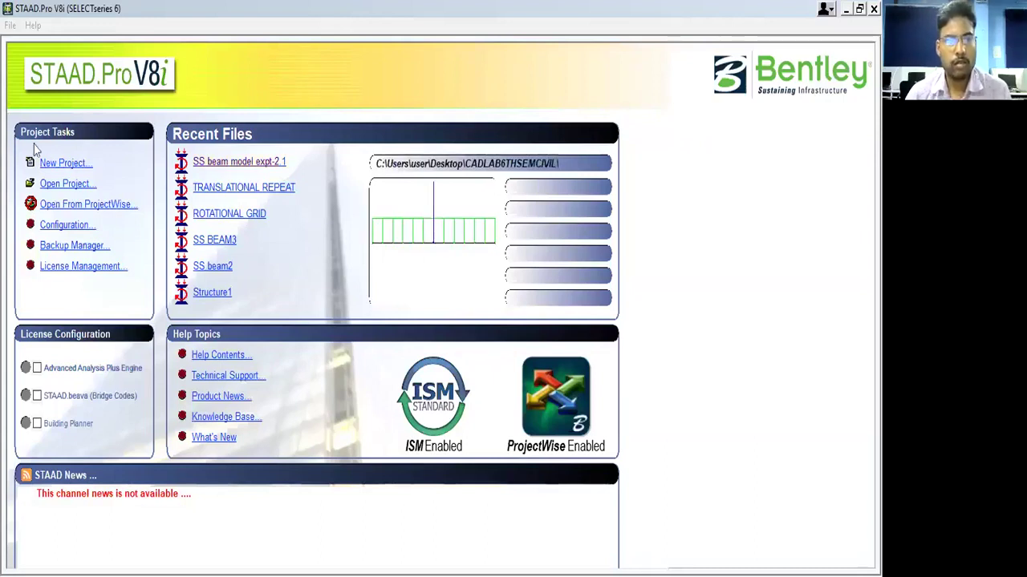
- Create a new Space model named "ss beam expt-2.1" with metre and kilonewton units
left_click(69, 164)
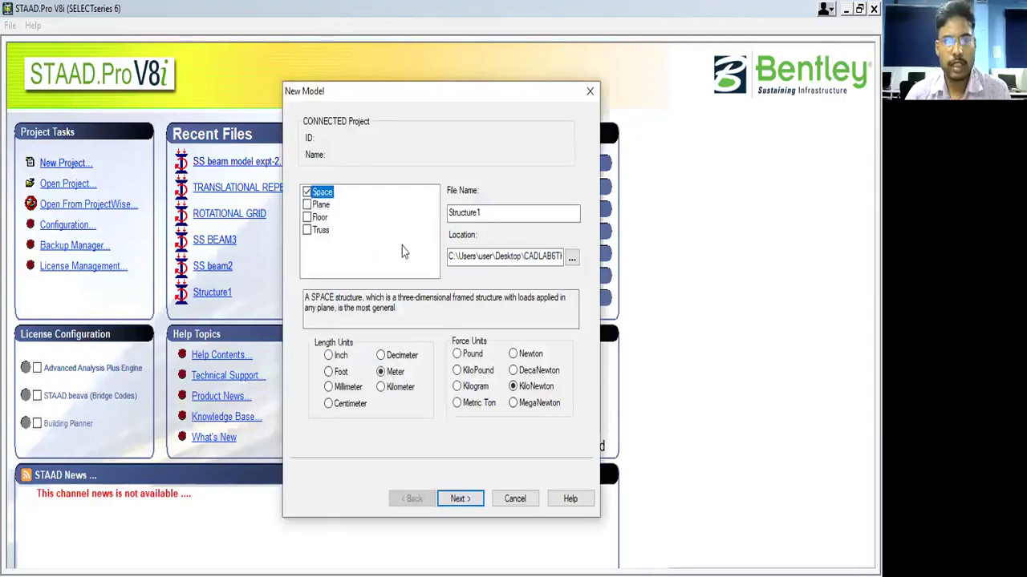
double_click(465, 212)
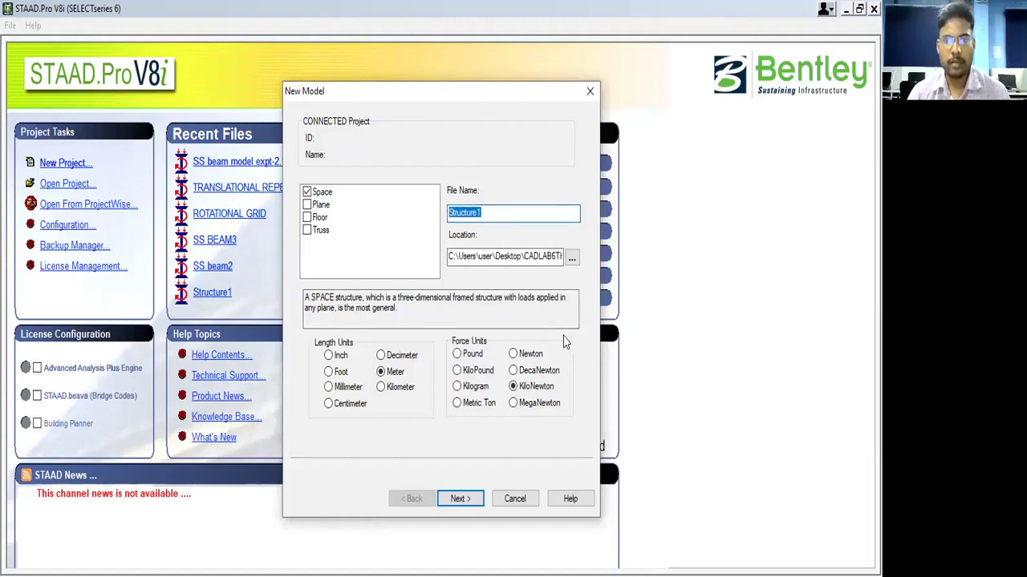
type("ss b")
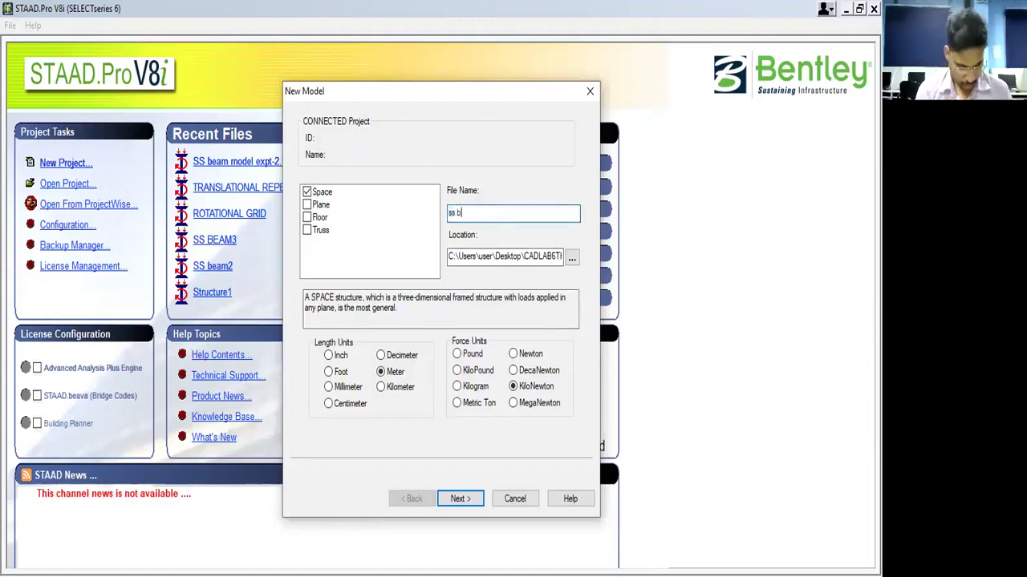
type("eam expt-2.1")
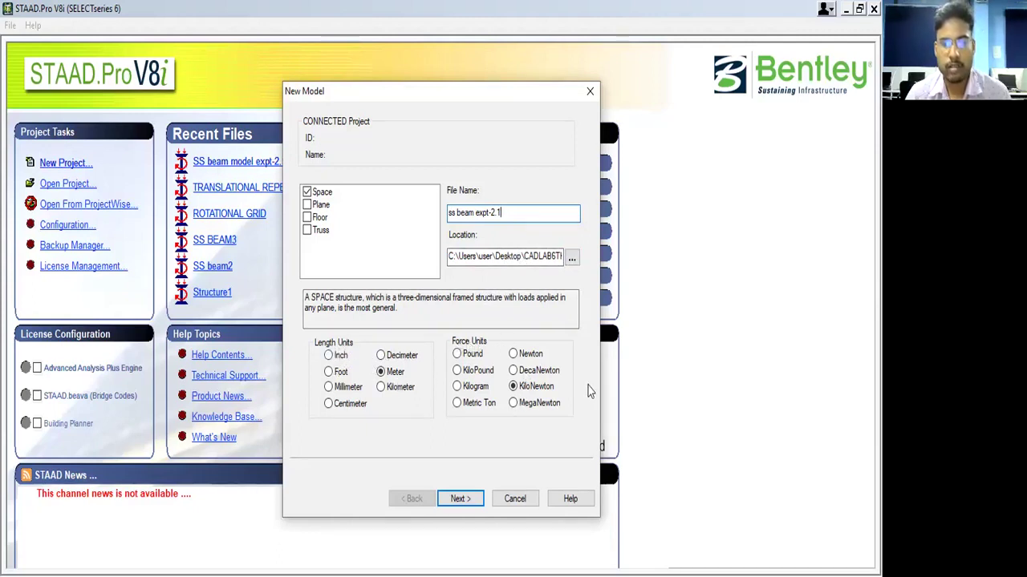
left_click(474, 501)
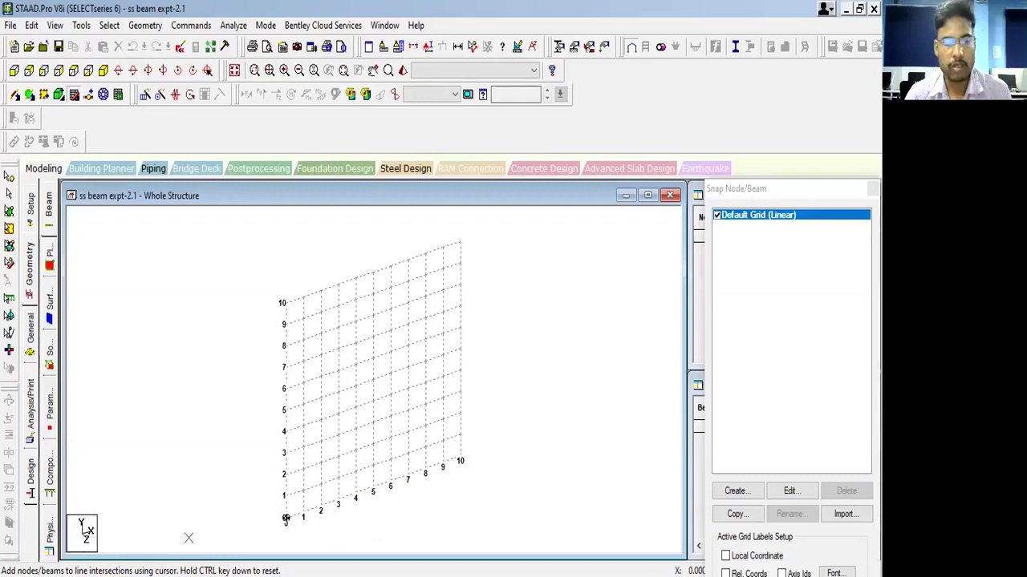
- In the front view, draw a 5 m horizontal beam along the X axis from the grid origin
left_click(14, 71)
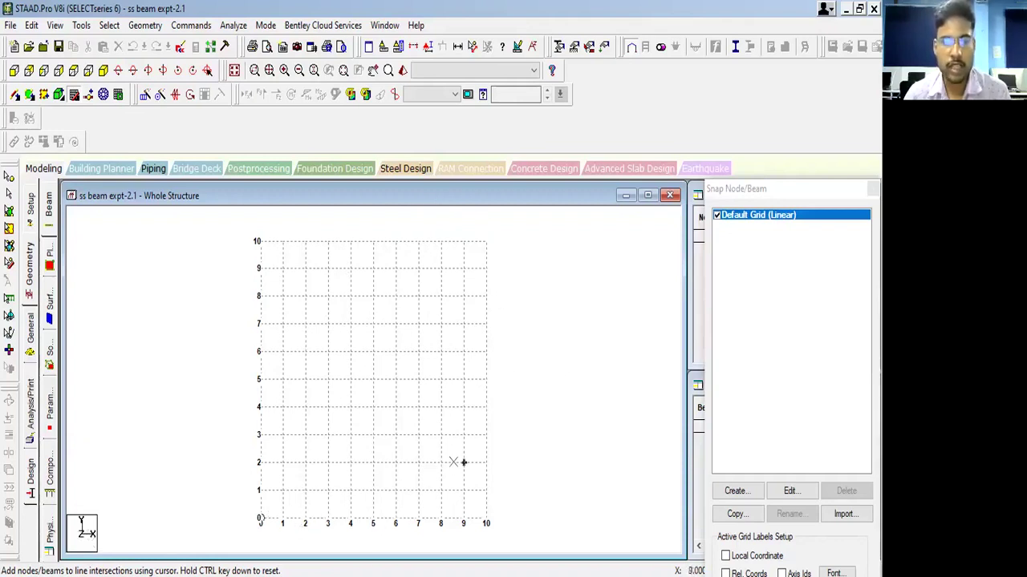
left_click(261, 520)
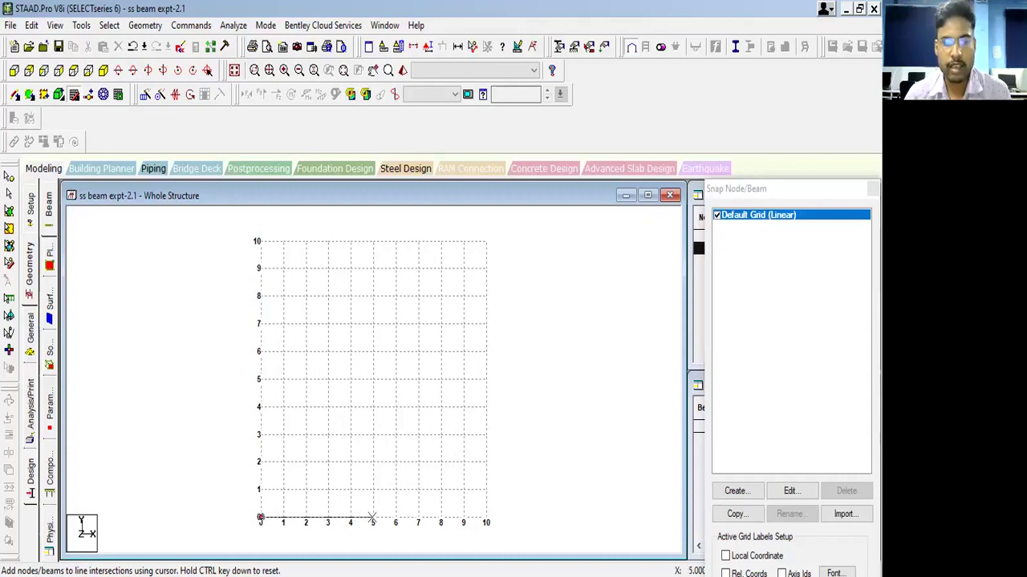
left_click(372, 519)
left_click(261, 351)
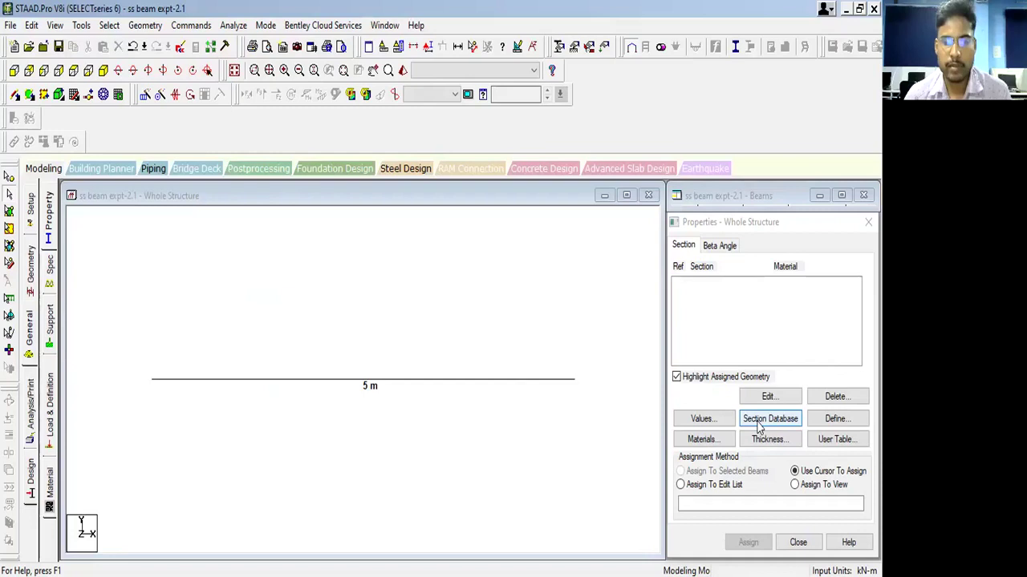
left_click(759, 427)
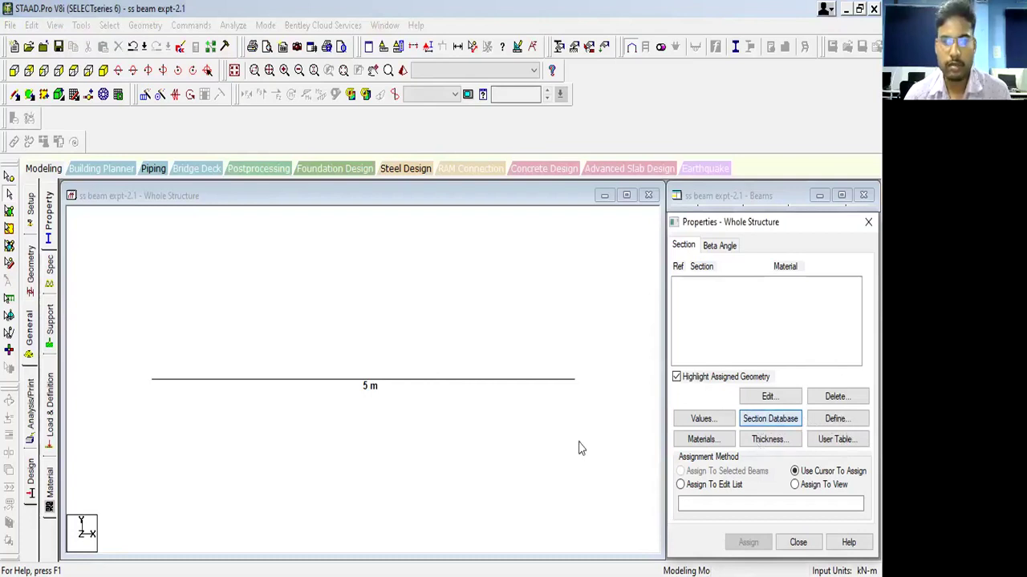
key("Return")
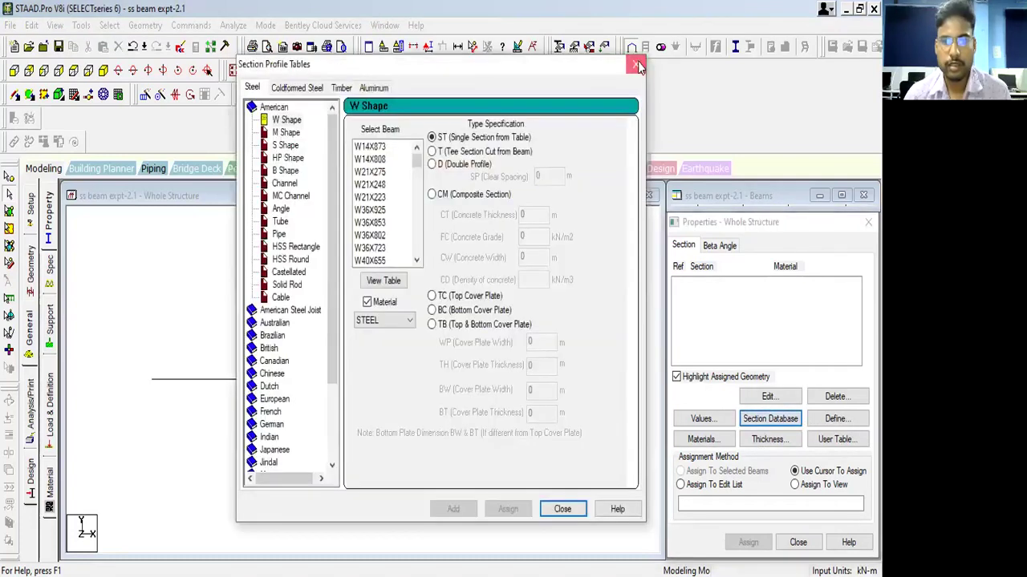
key("Escape")
- Define a rectangular concrete section with YD 0.7 m and ZD 0.3 m and add it to the section list
left_click(834, 418)
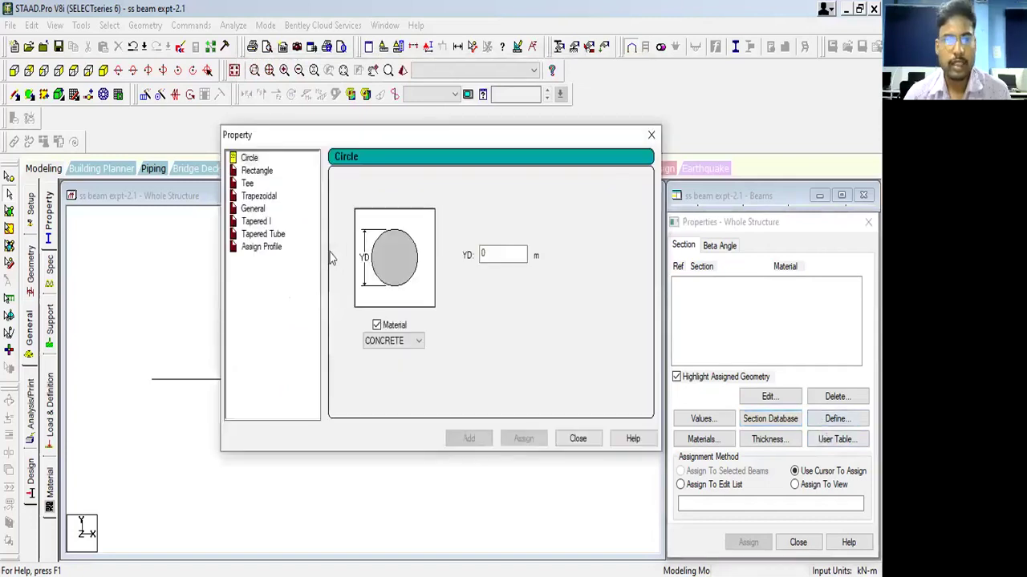
left_click(257, 171)
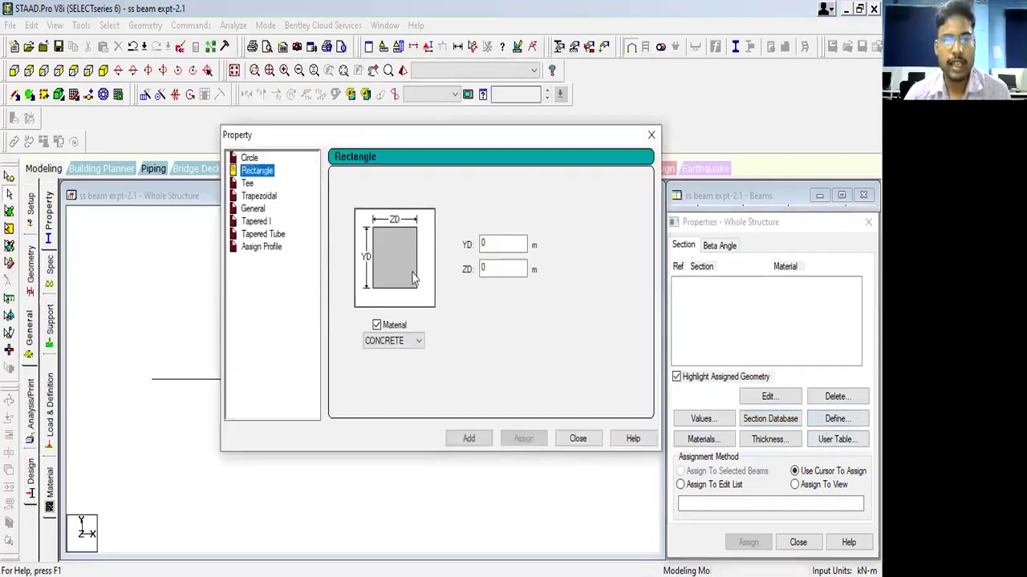
double_click(491, 244)
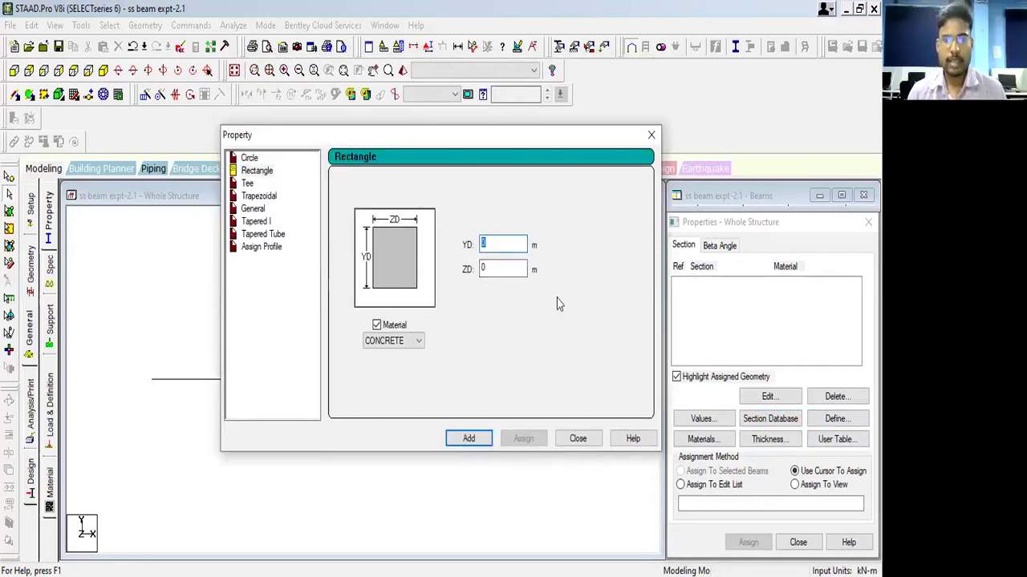
type(".7")
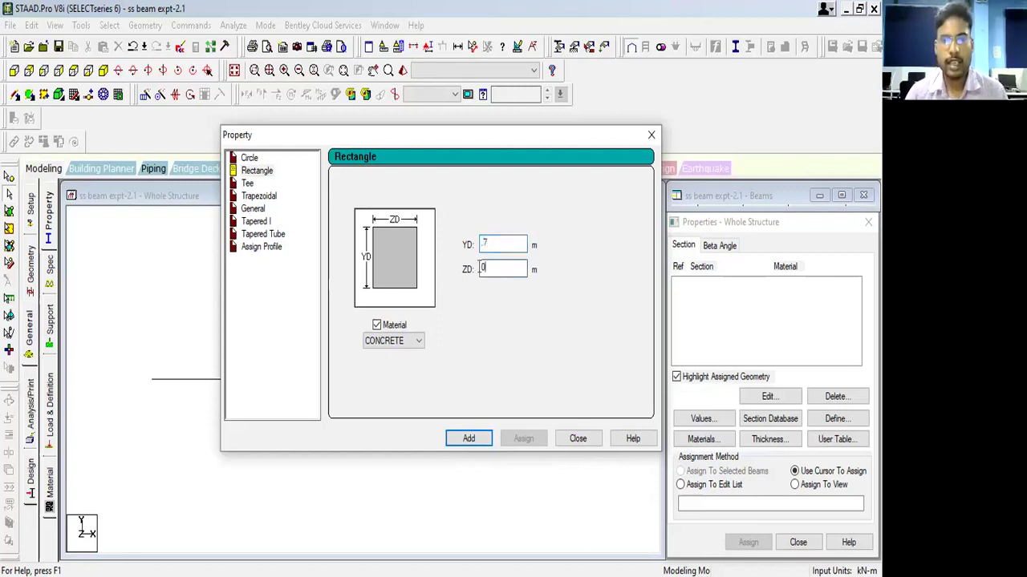
key("BackSpace")
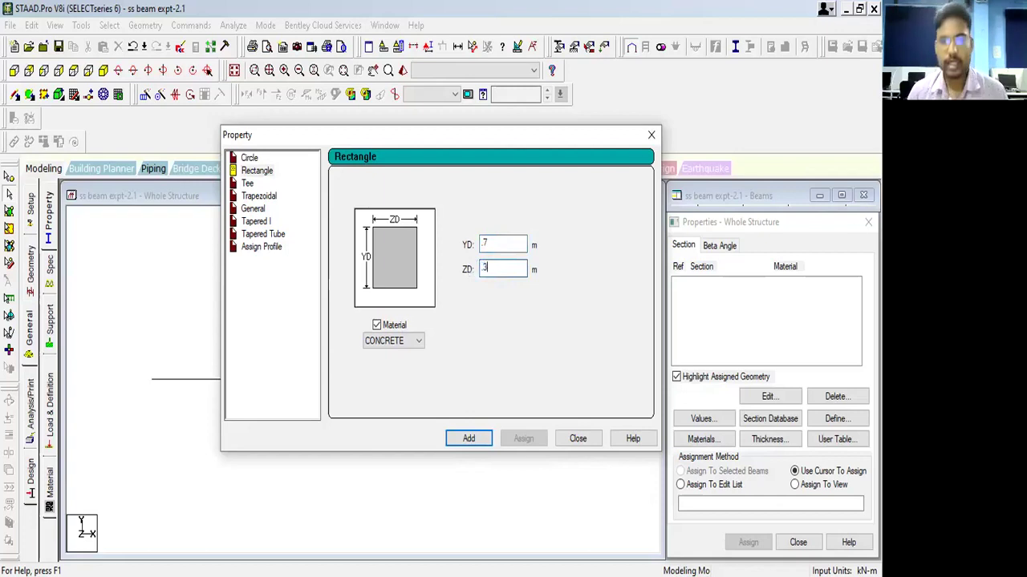
left_click(409, 341)
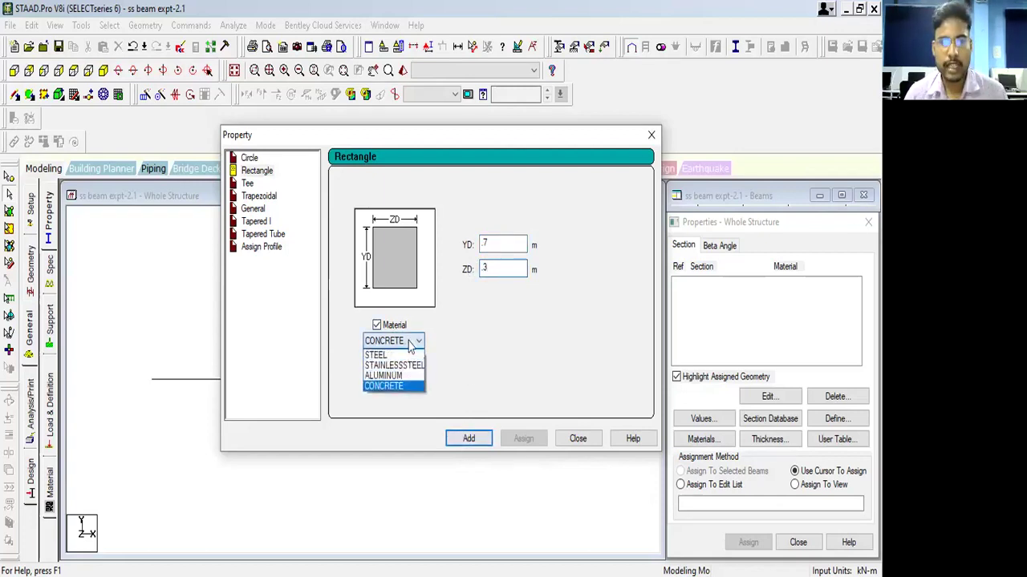
left_click(397, 385)
left_click(472, 438)
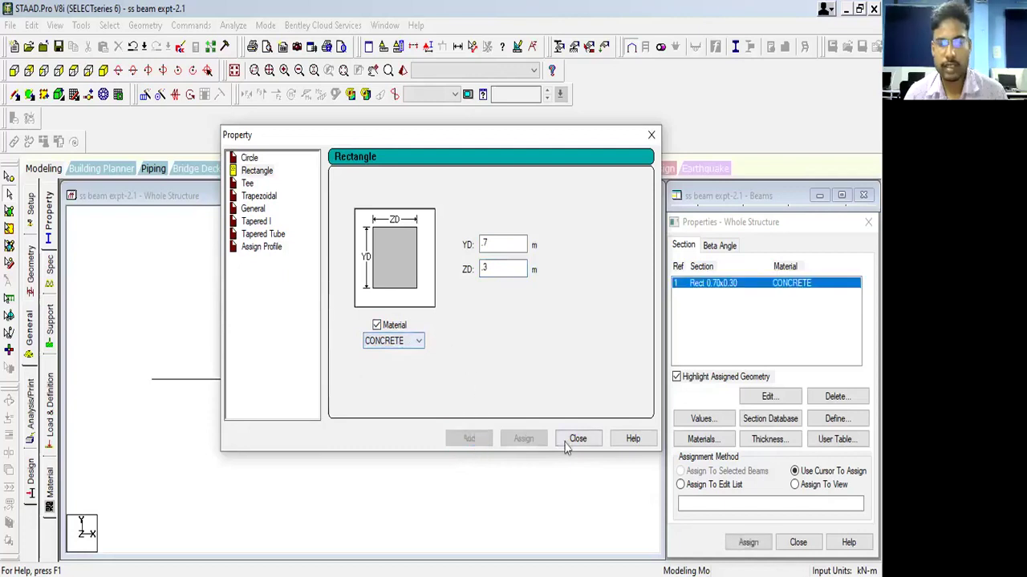
left_click(577, 440)
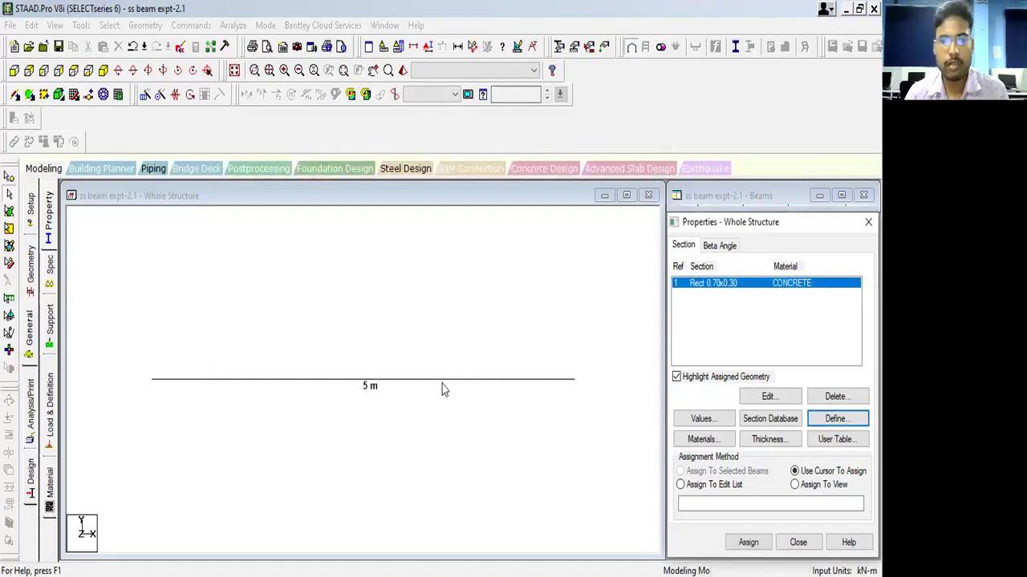
- Assign the Rect 0.70x0.30 concrete section to the selected 5 m beam
left_click(747, 303)
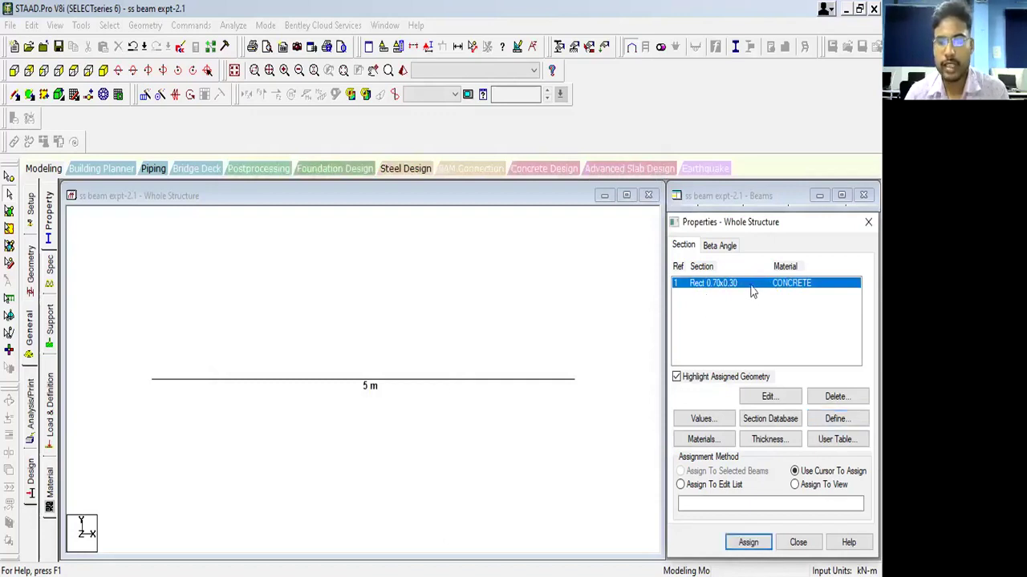
left_click(471, 383)
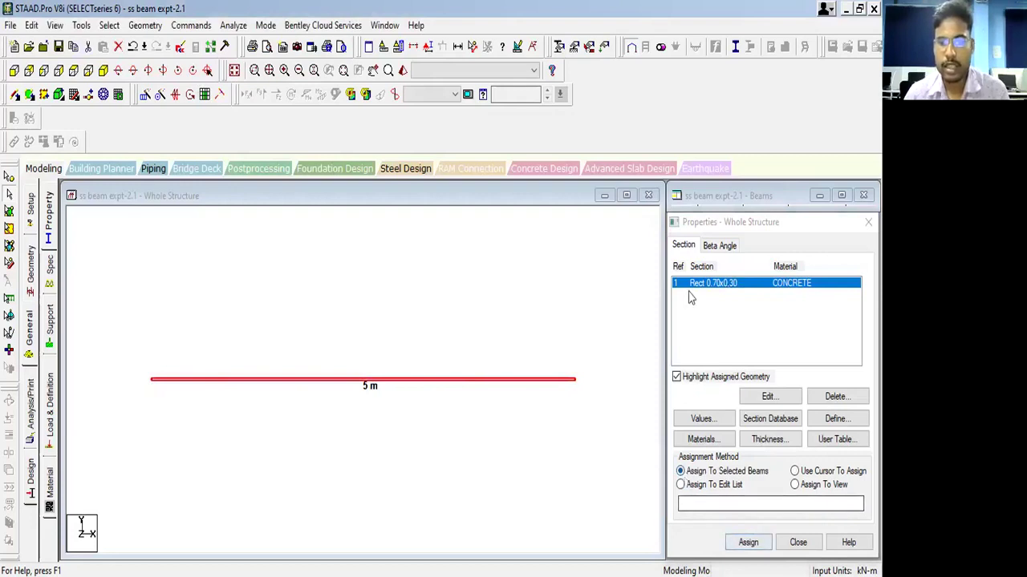
left_click(680, 472)
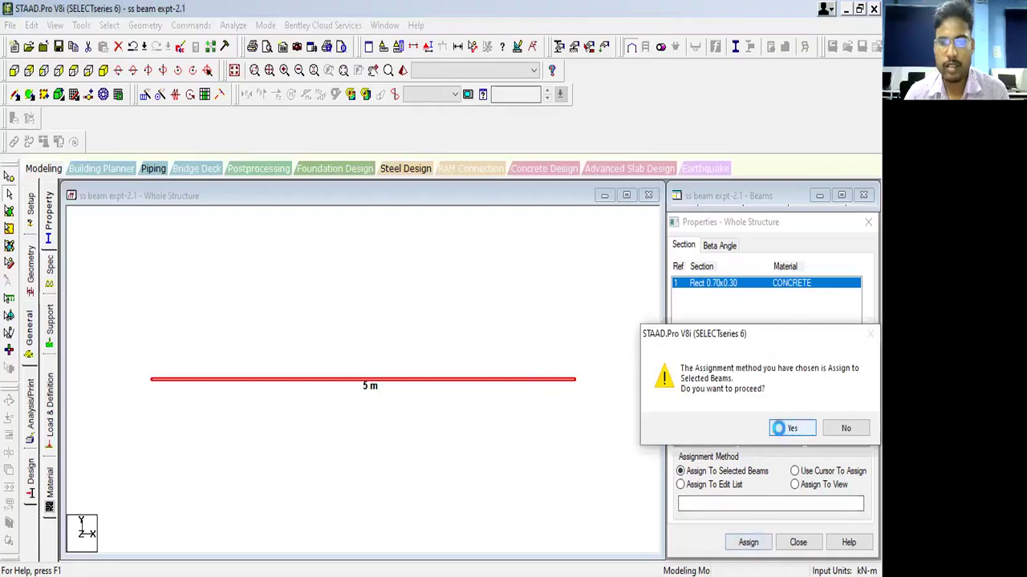
left_click(779, 432)
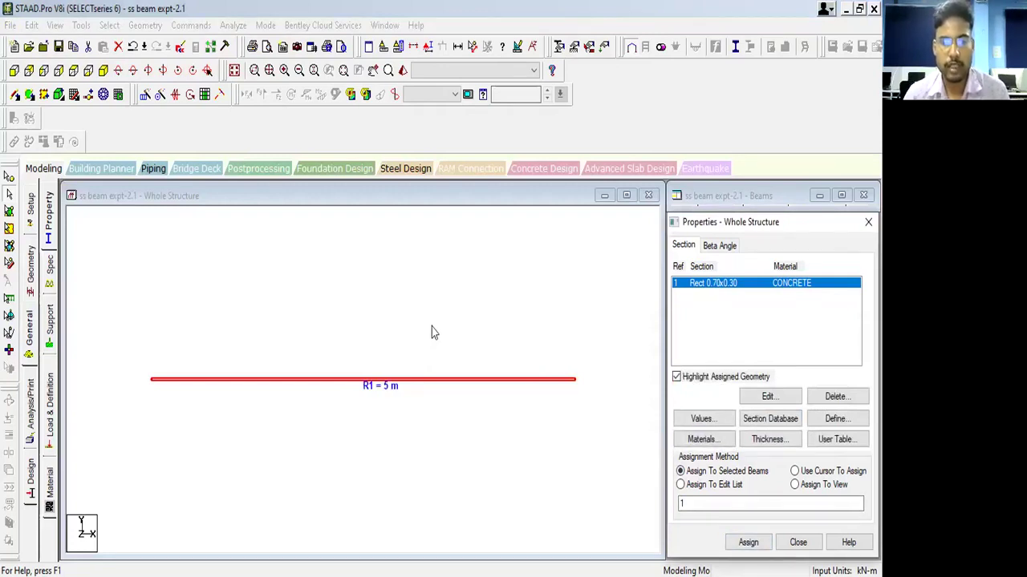
- Inspect the beam in a 3D rendering, rotating it to check the section, and close the rendered view
right_click(432, 367)
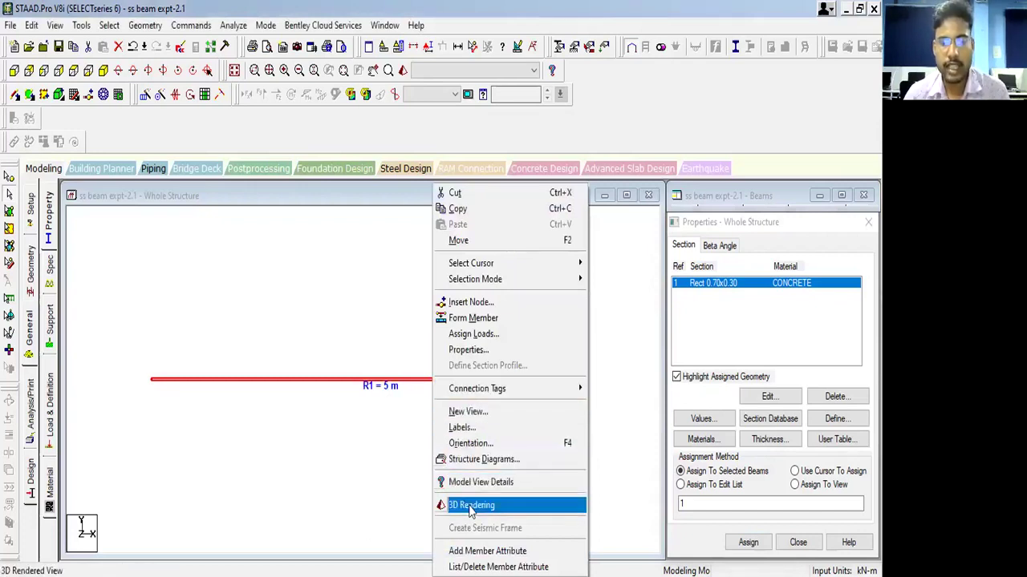
left_click(471, 507)
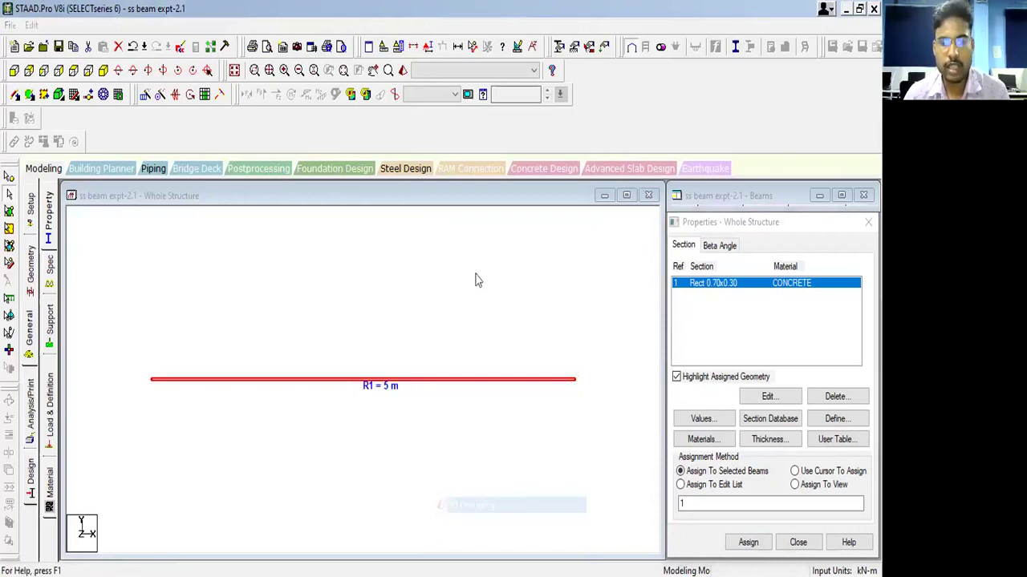
left_click_drag(428, 316, 513, 357)
left_click_drag(548, 229, 433, 285)
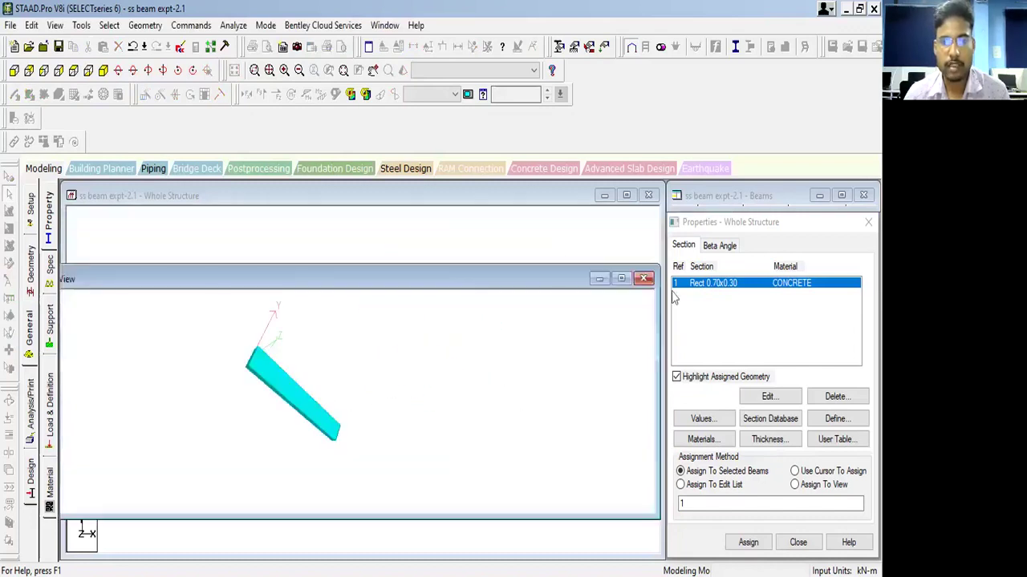
left_click(644, 280)
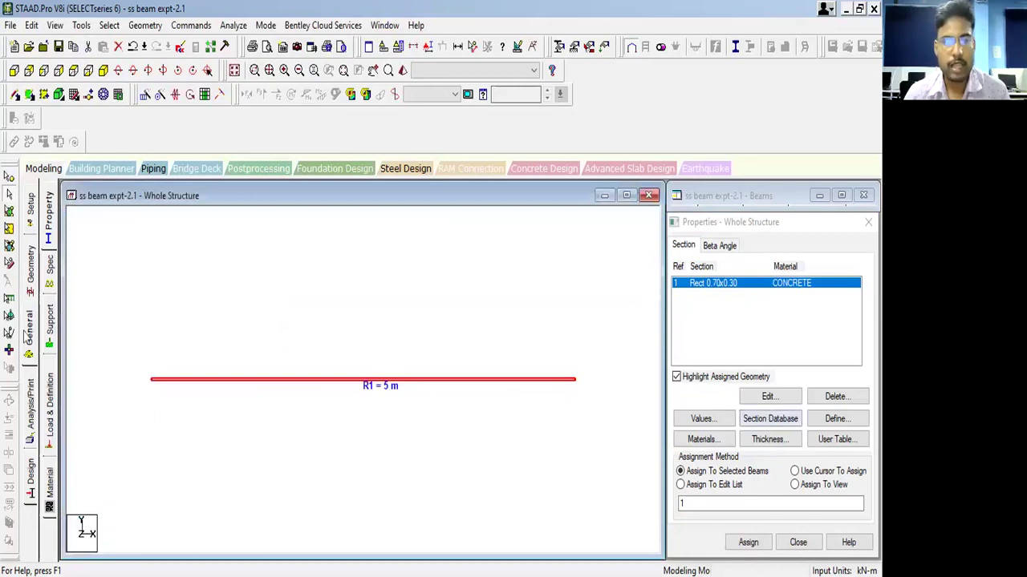
- Create a pinned support definition for the structure
left_click(50, 337)
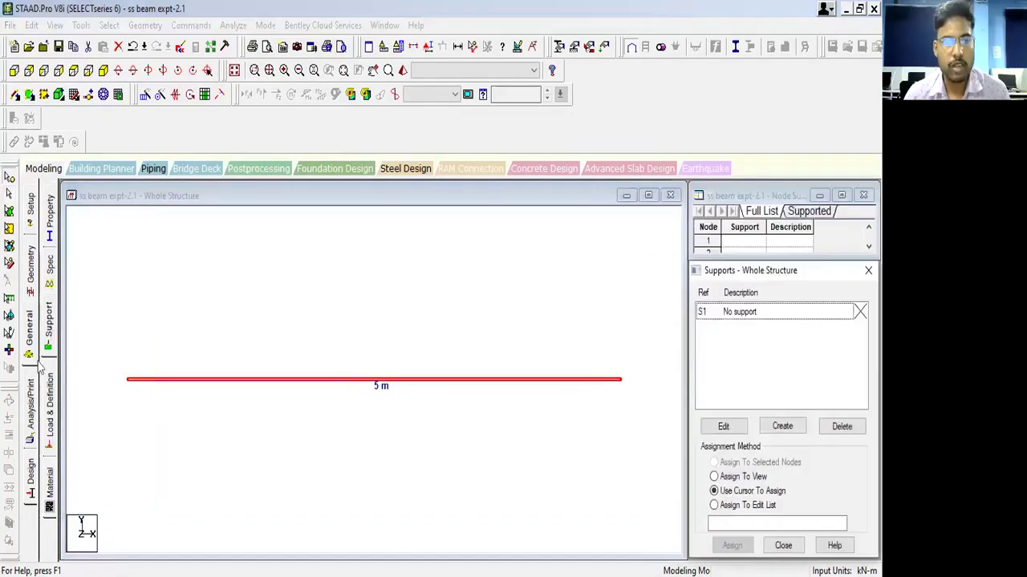
left_click(782, 428)
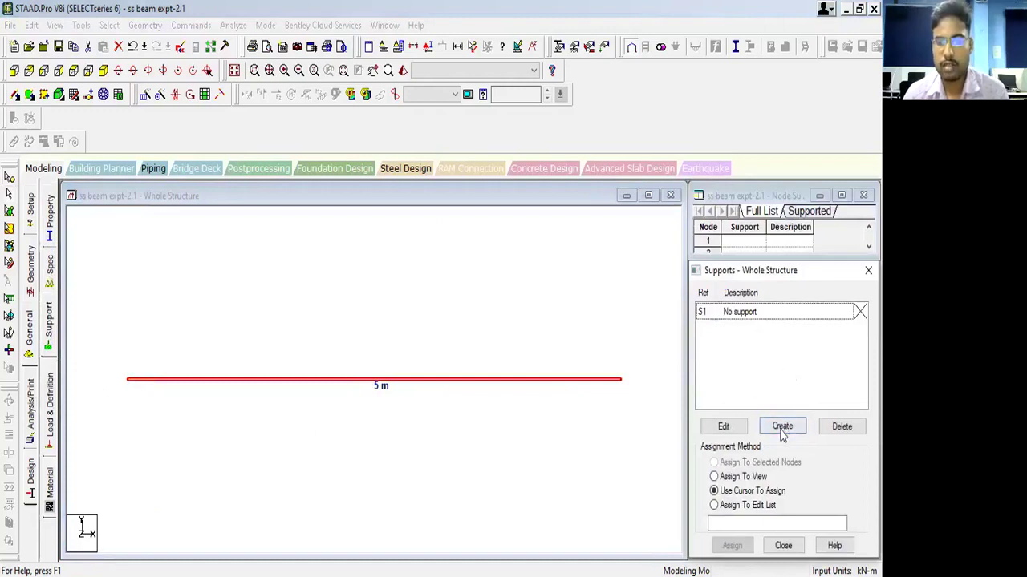
left_click(782, 427)
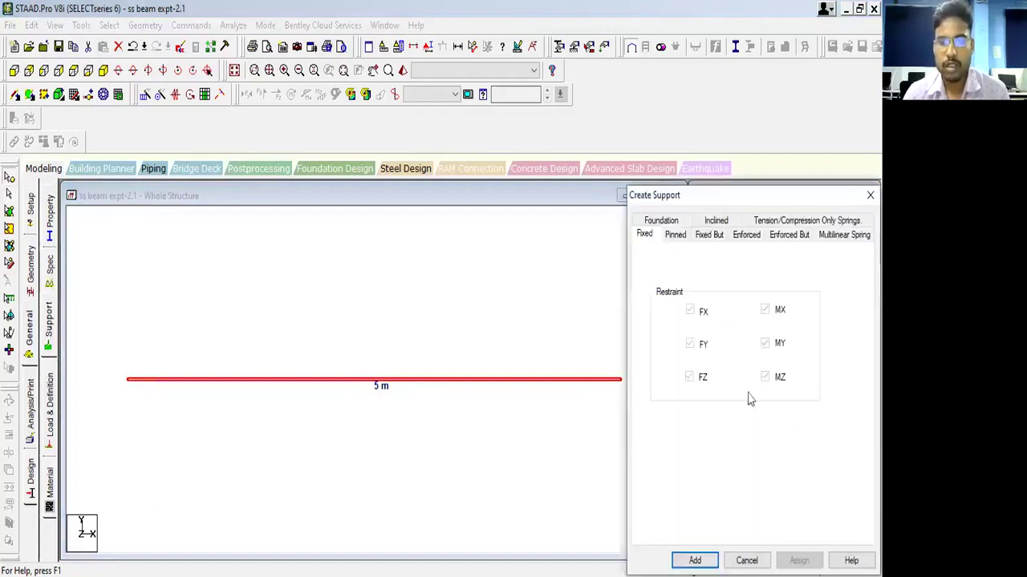
left_click_drag(654, 195, 327, 143)
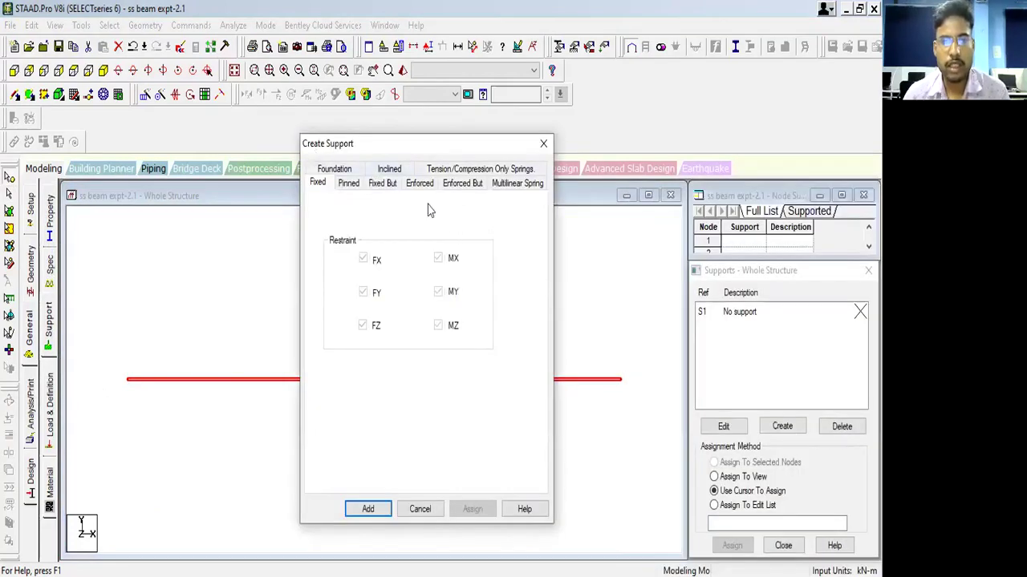
left_click(349, 184)
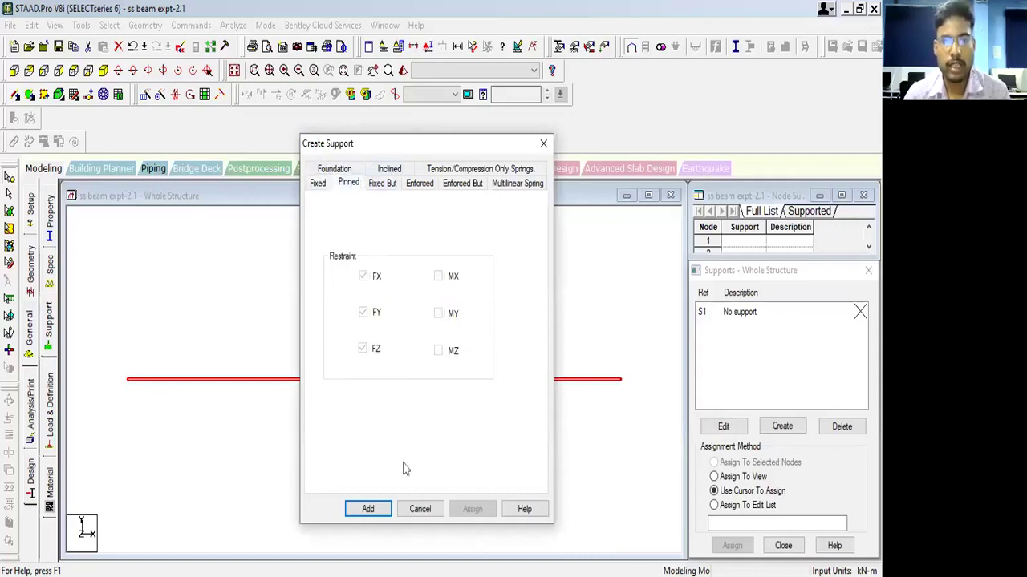
left_click(371, 523)
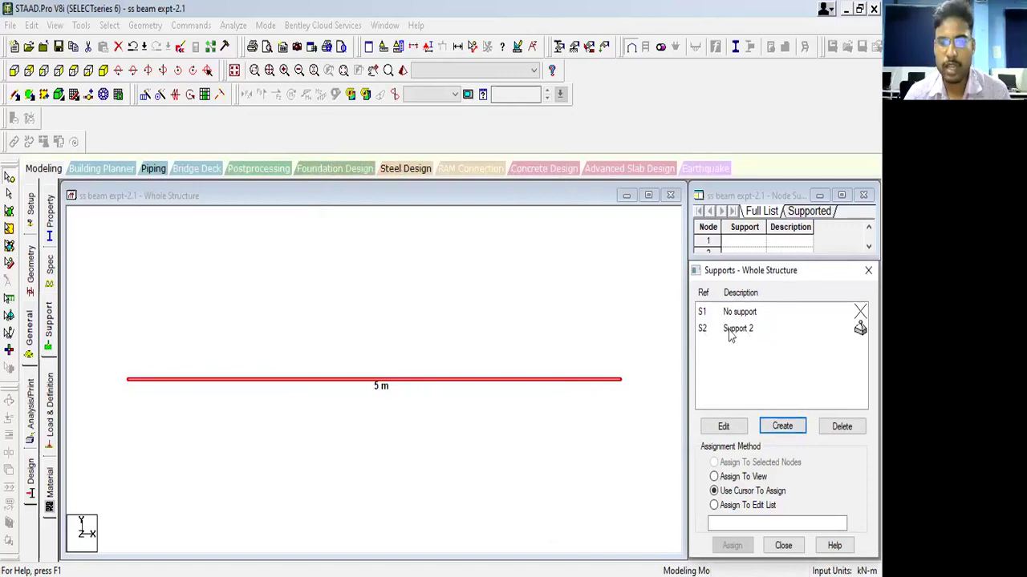
- Assign the pinned support to the beam's left end node
left_click(730, 331)
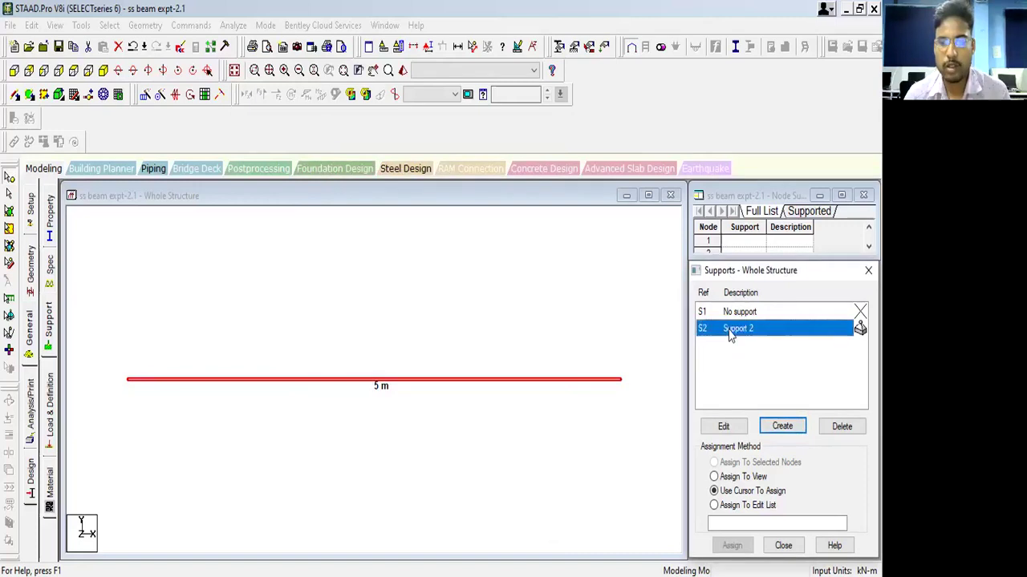
left_click(128, 381)
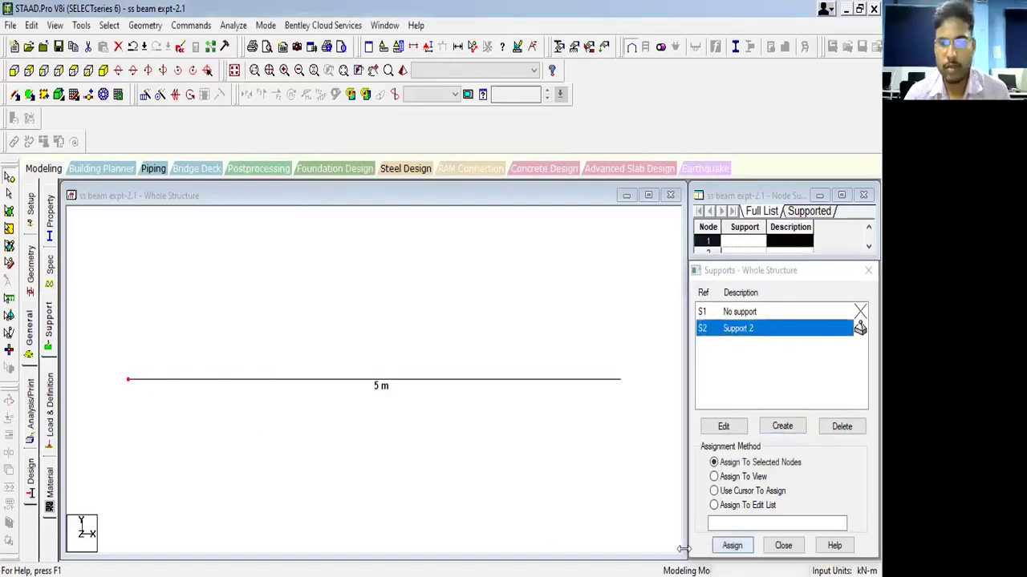
left_click(732, 545)
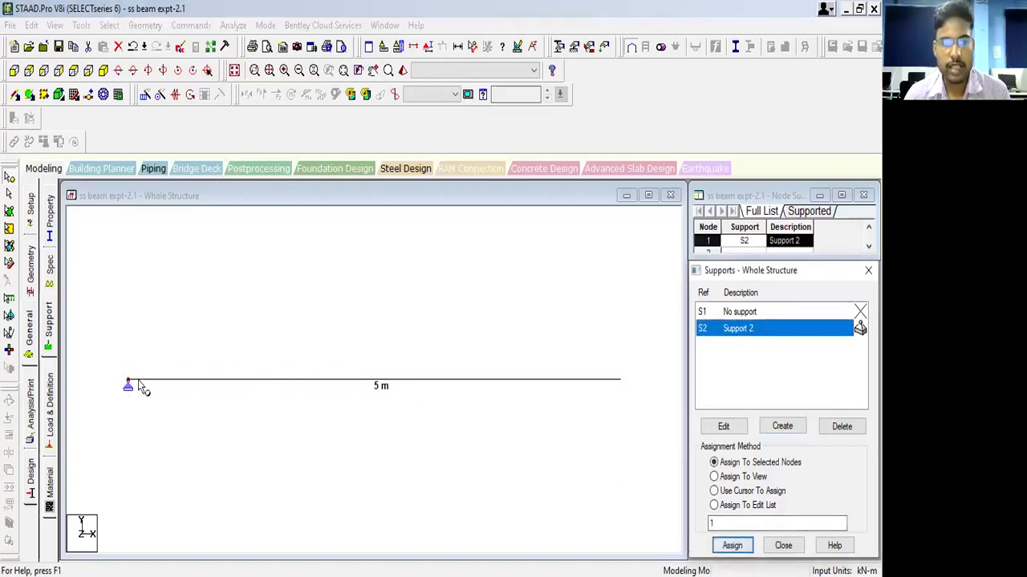
- Assign the pinned support to the beam's right end node
left_click(619, 380)
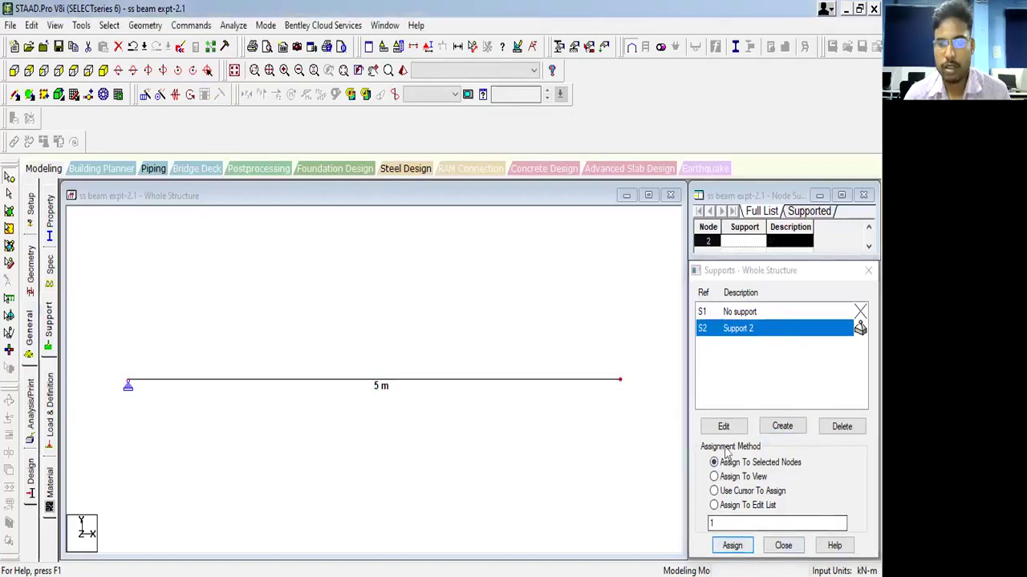
left_click(731, 546)
left_click(783, 451)
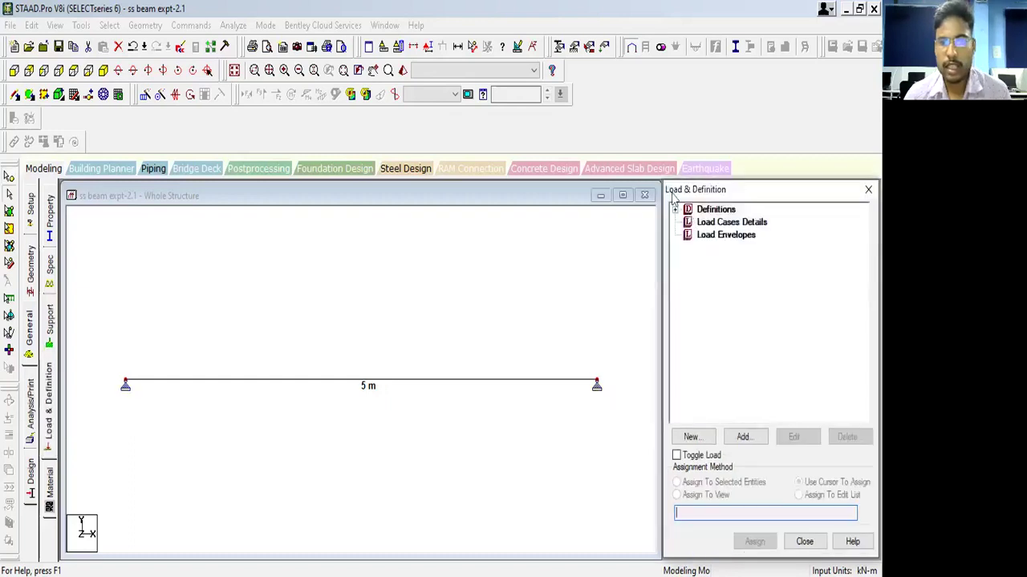
- Create primary load case 1, titled LOAD CASE 1, with loading type Dead
left_click_drag(847, 192, 572, 171)
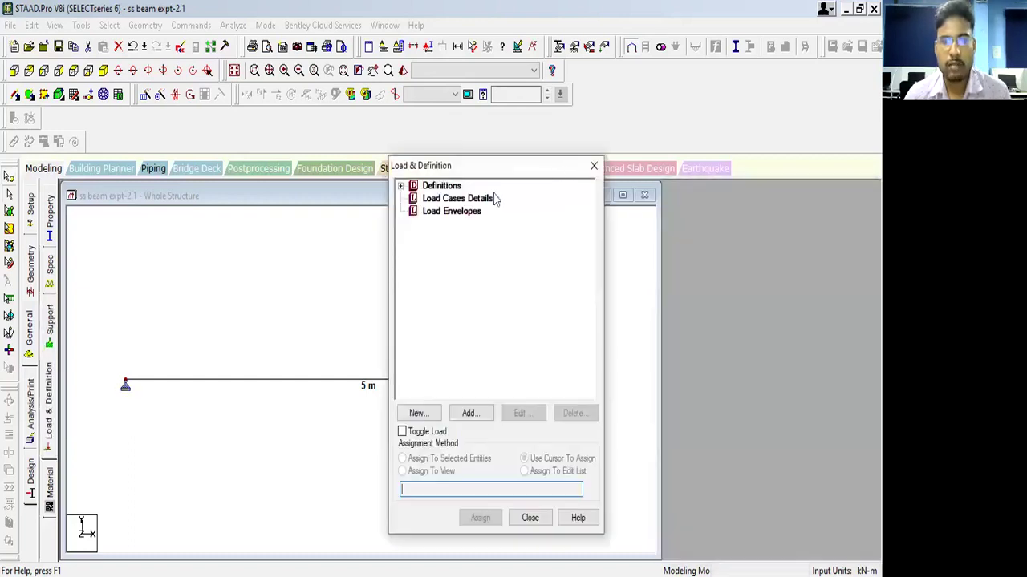
left_click(431, 200)
left_click(470, 421)
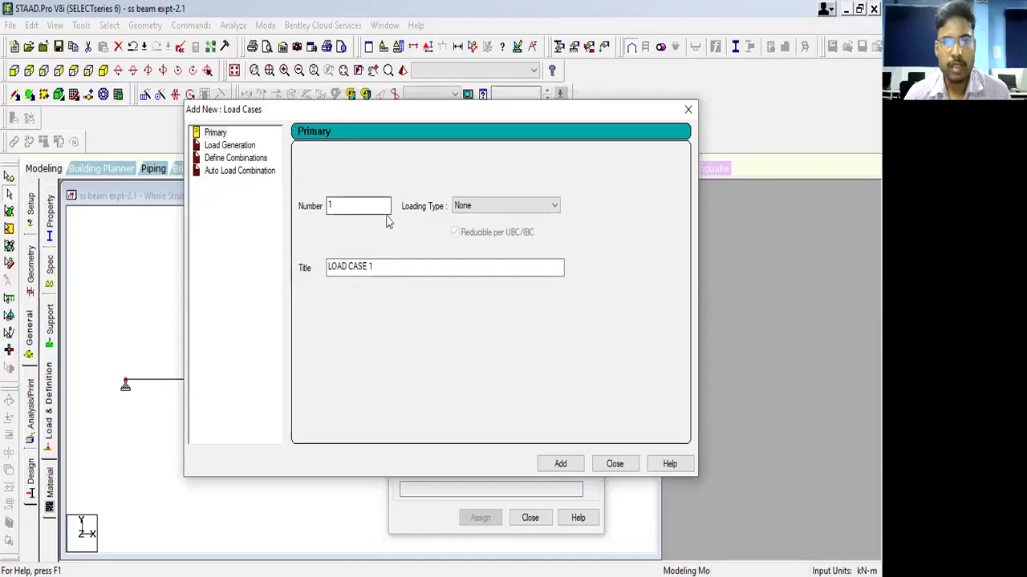
left_click(545, 207)
left_click(485, 219)
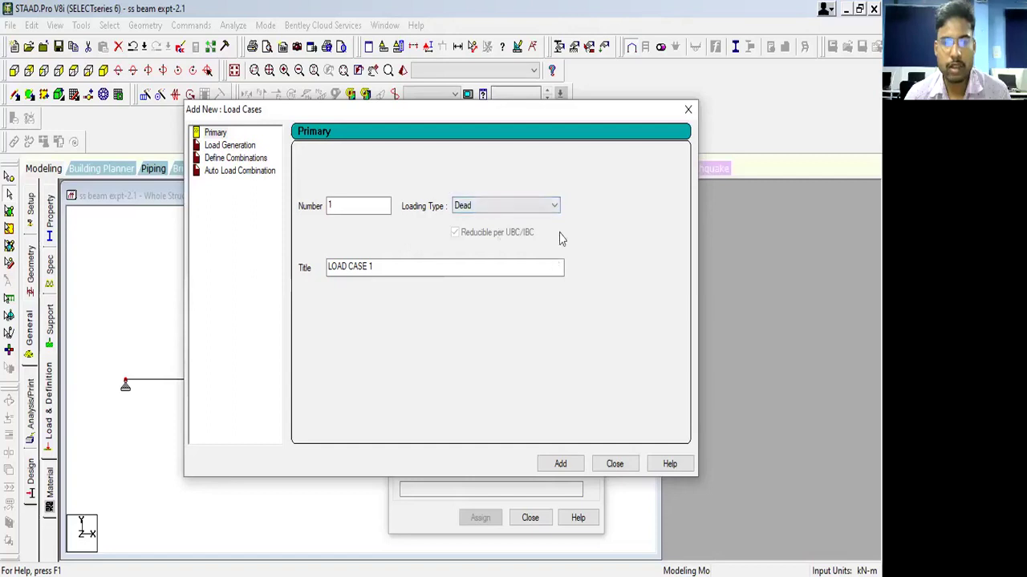
left_click(572, 468)
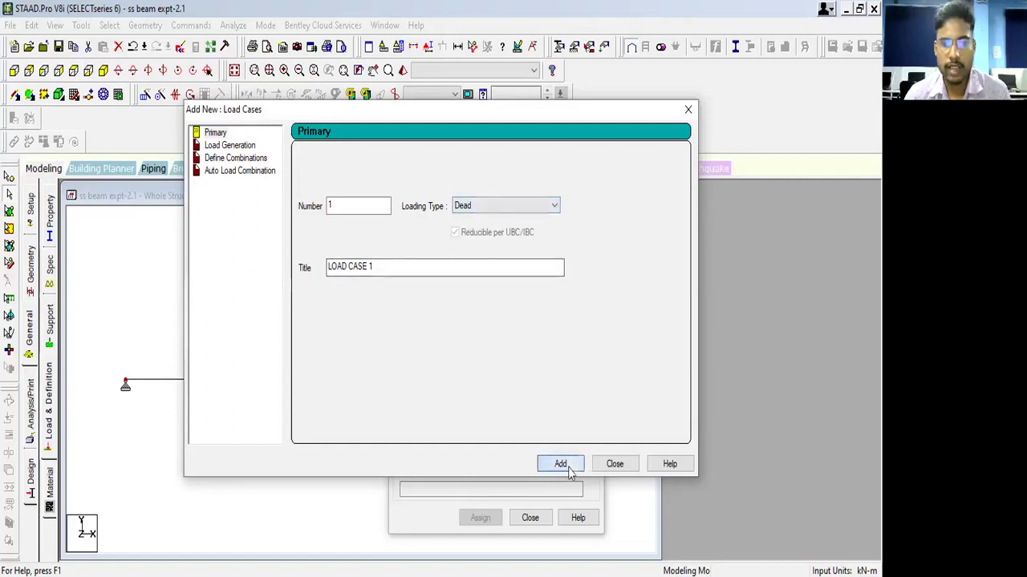
left_click(626, 470)
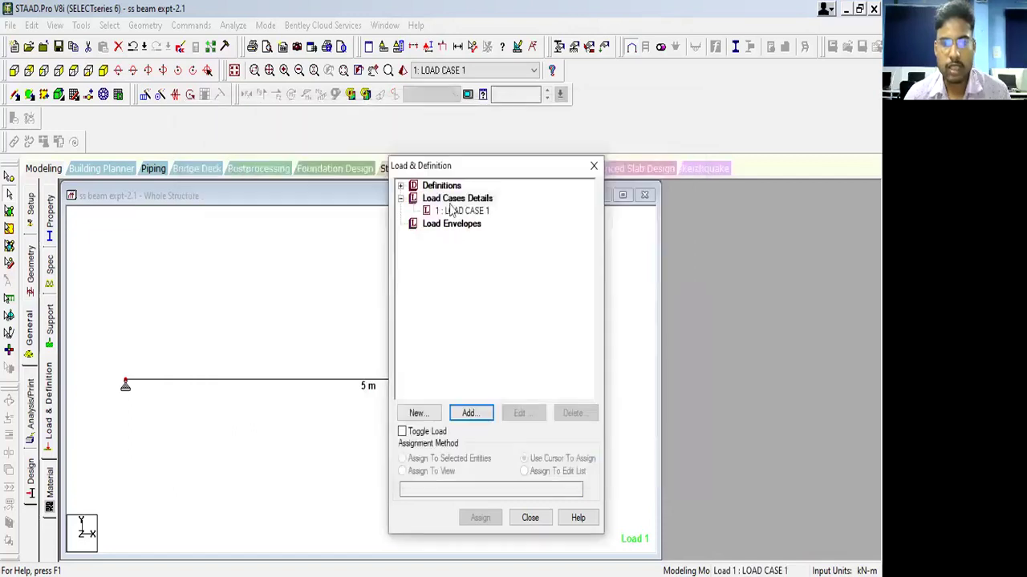
- Create primary load case 2, titled LOAD CASE 2, with loading type Live
left_click(472, 414)
left_click(513, 207)
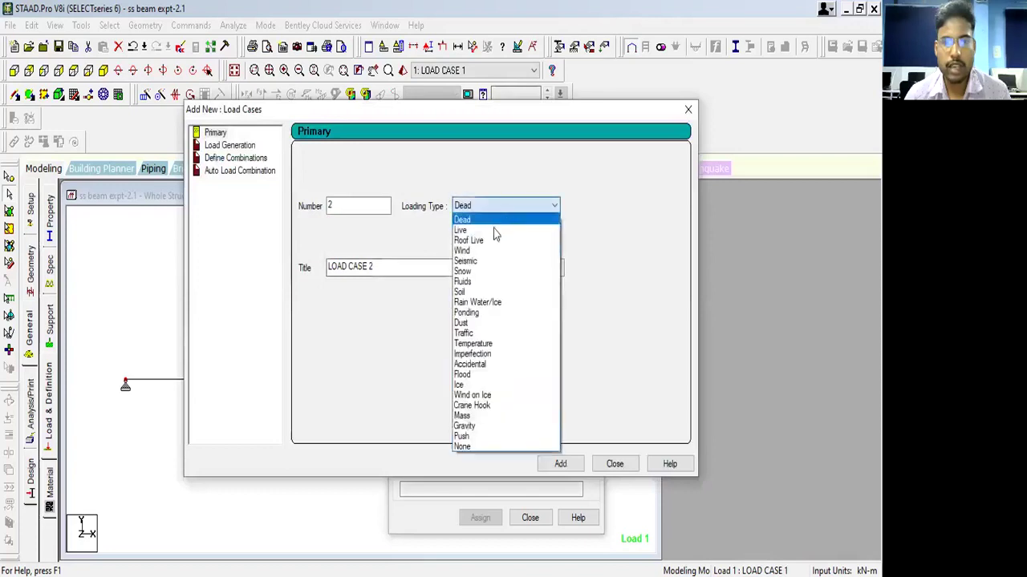
left_click(477, 230)
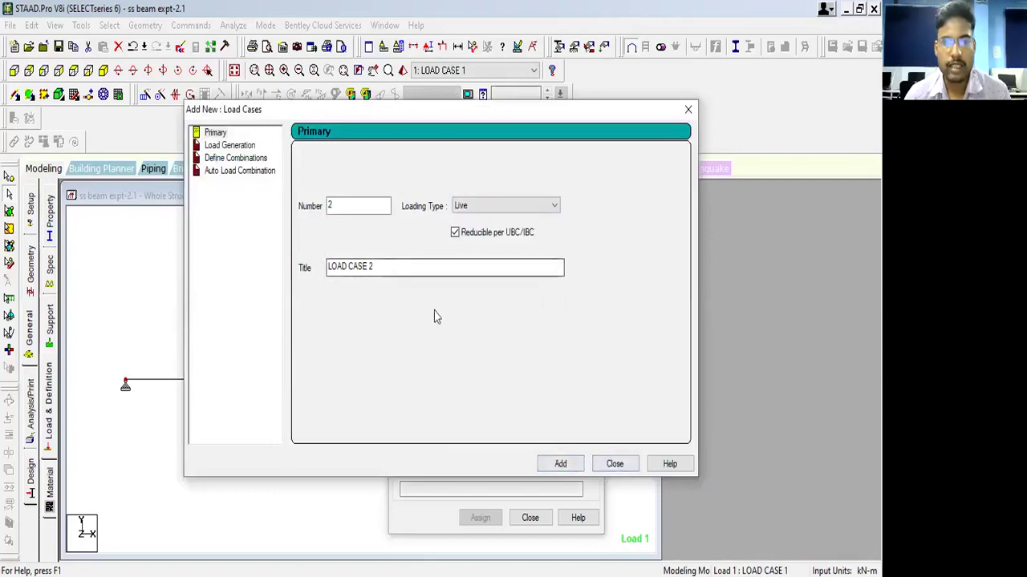
left_click(547, 465)
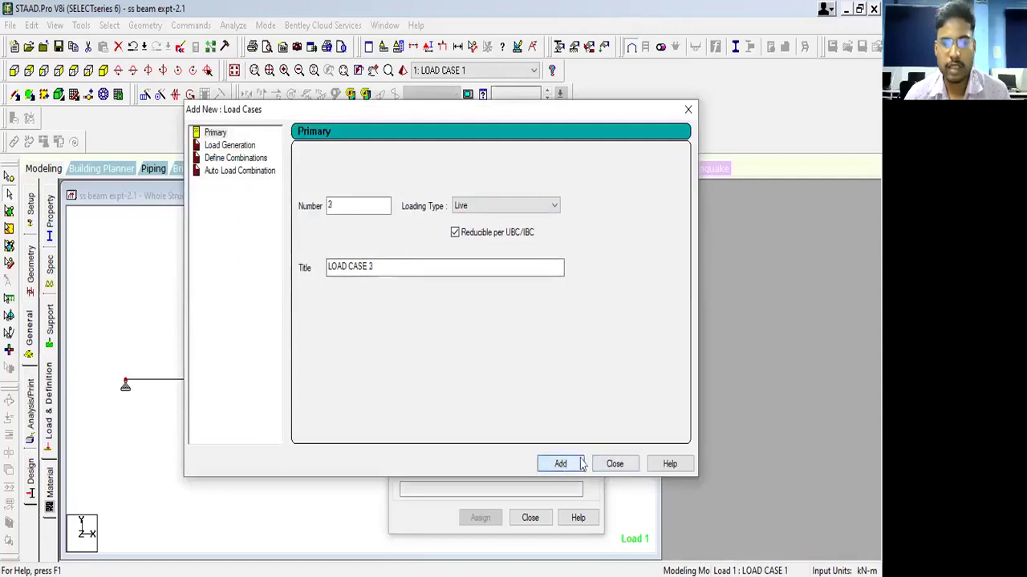
key("Escape")
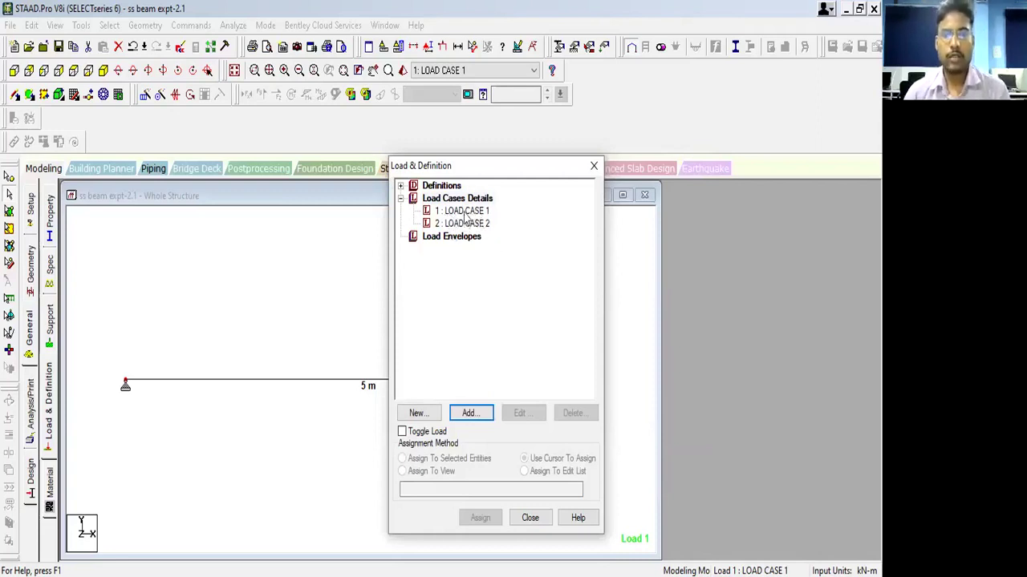
- Accept the auto-save of the model and add a selfweight load in Y with factor -1 to LOAD CASE 1
left_click(464, 211)
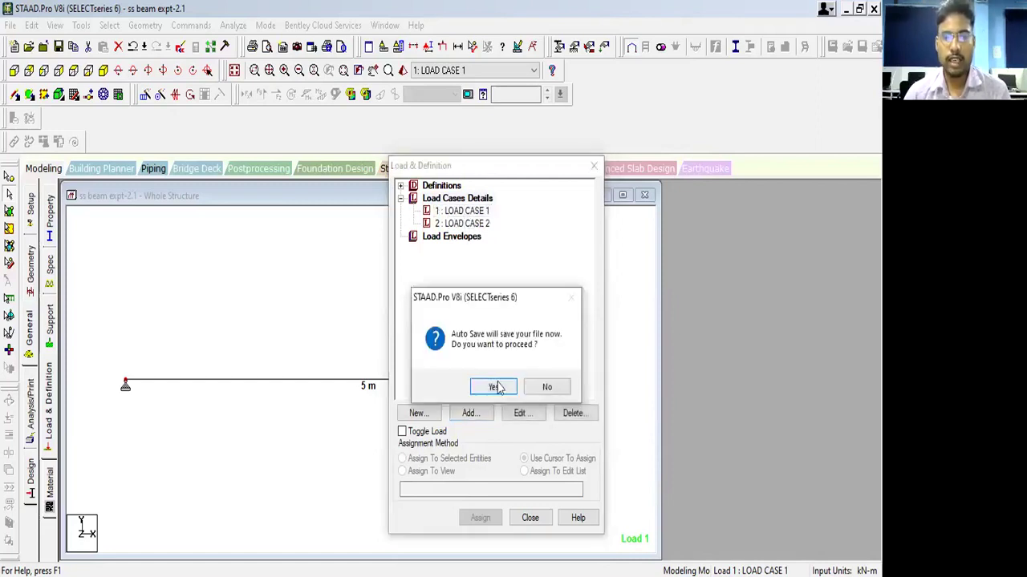
left_click(497, 387)
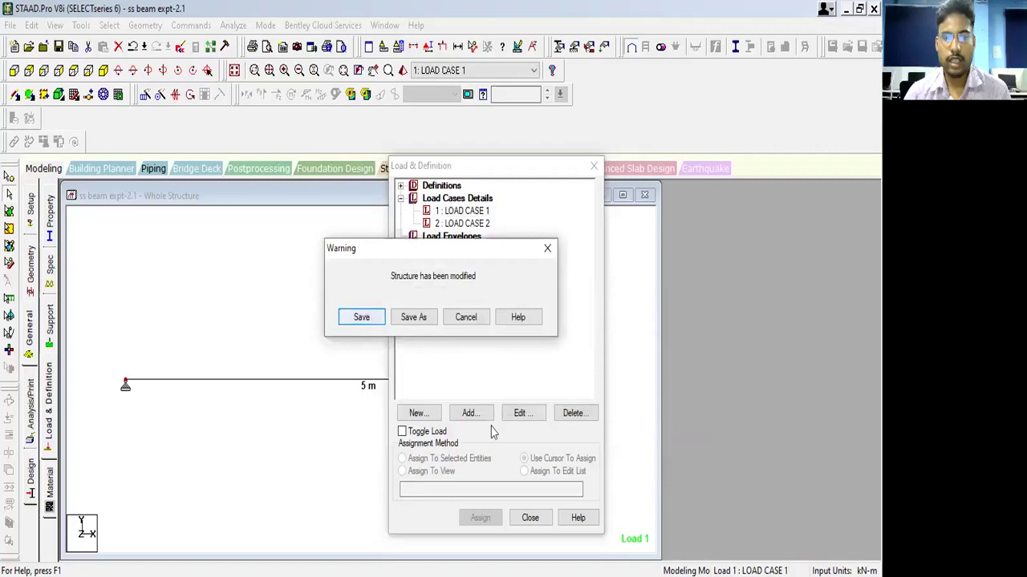
key("Return")
left_click(470, 413)
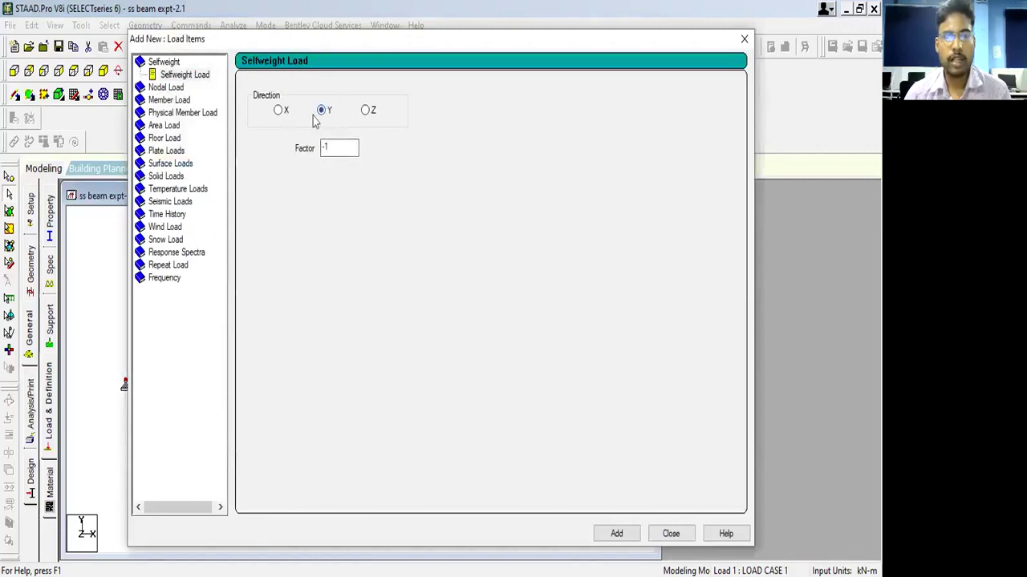
left_click(324, 150)
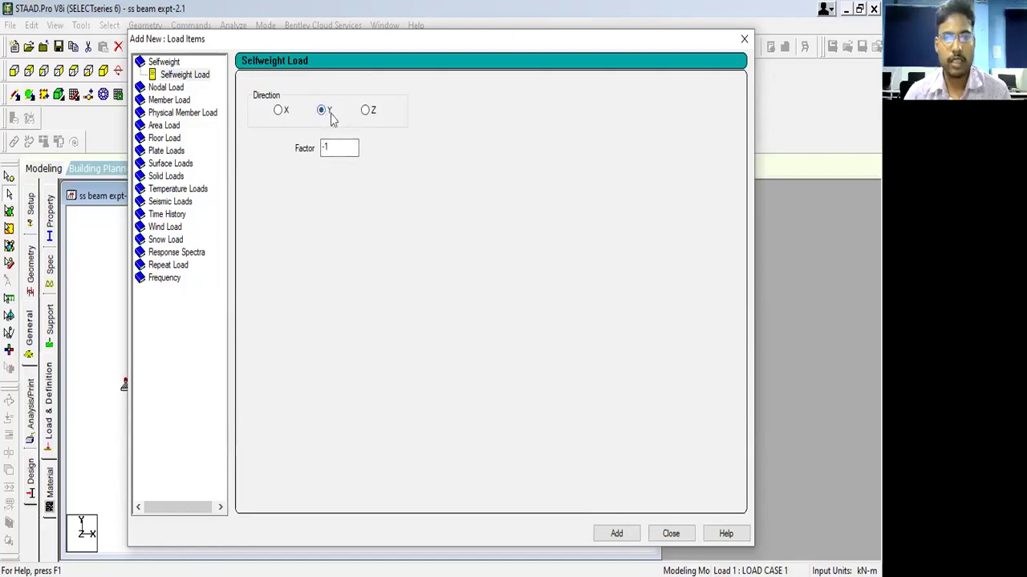
left_click(616, 533)
left_click(190, 78)
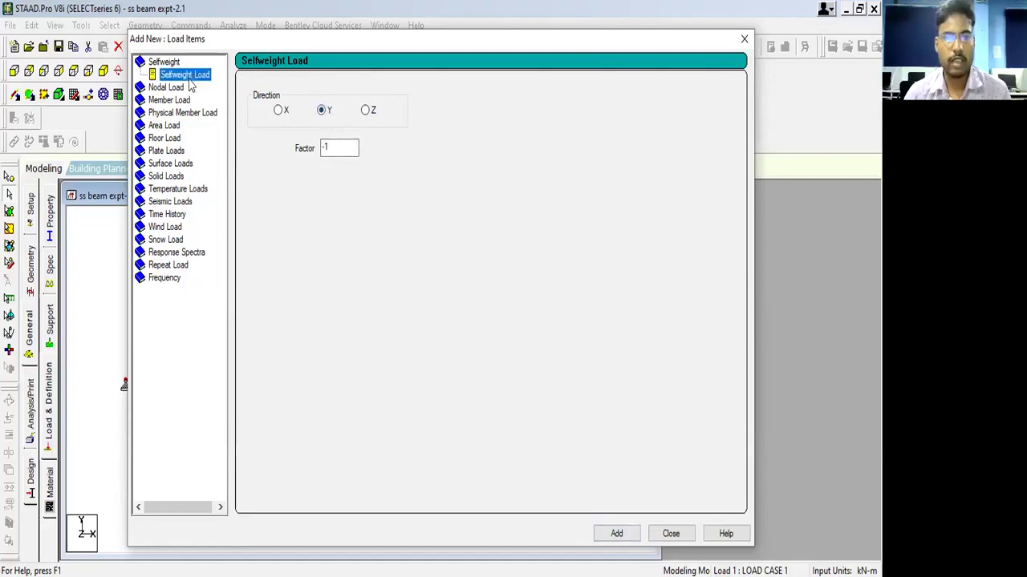
left_click(615, 534)
left_click(670, 534)
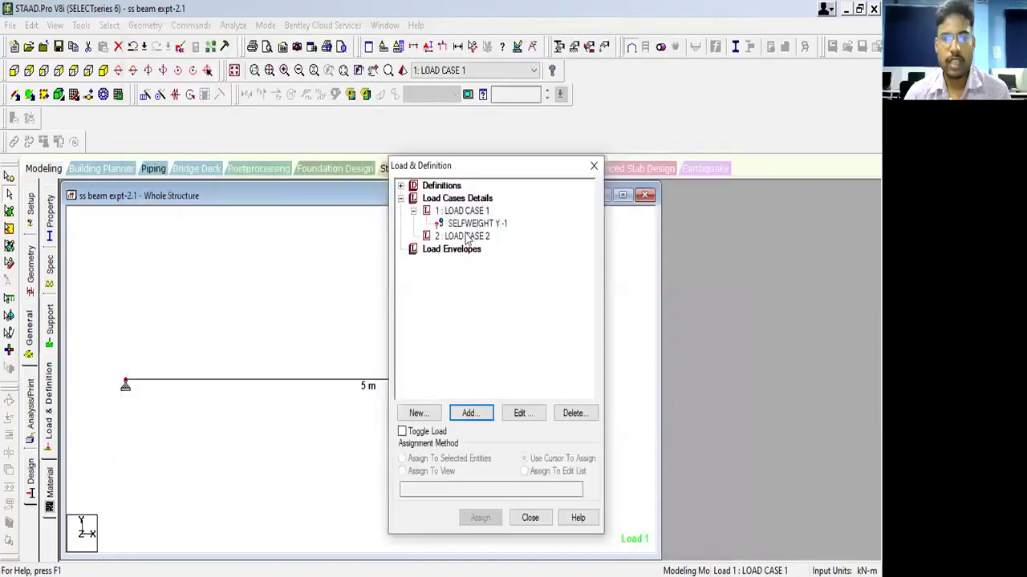
- Add a uniform member force of -5 kN/m in GY to LOAD CASE 2, with d1 0 m and d2 5 m
left_click(465, 238)
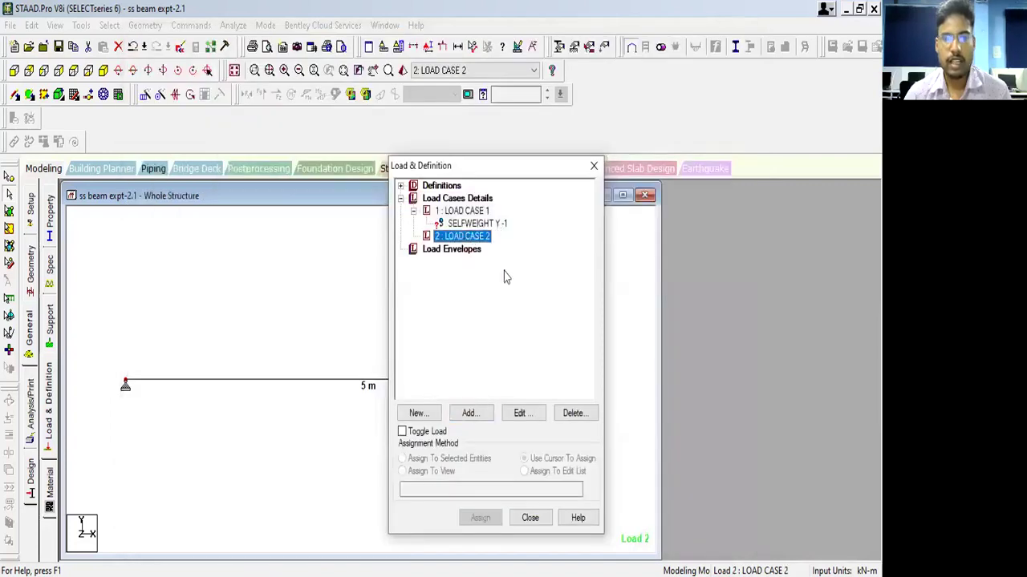
left_click(470, 414)
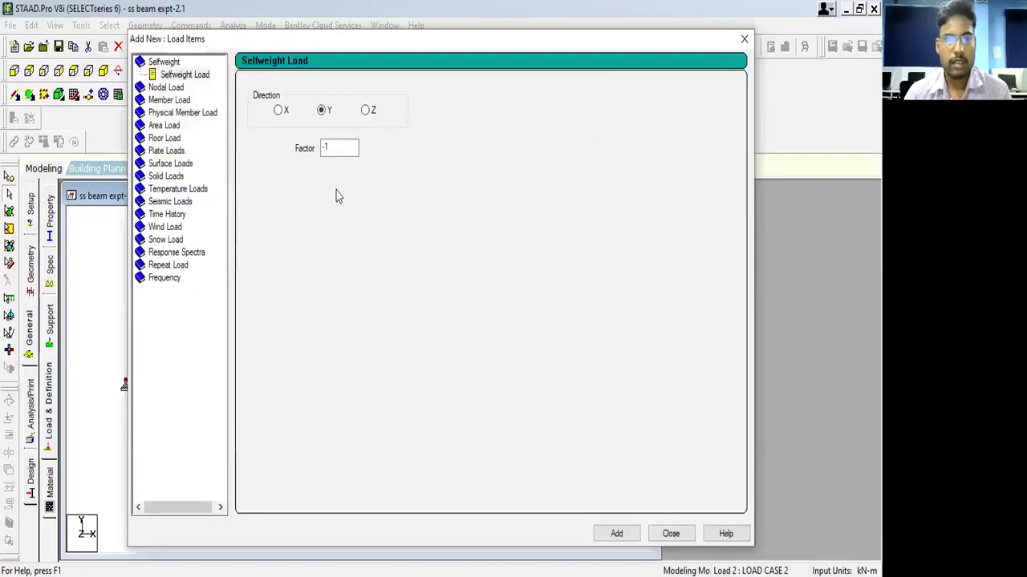
left_click(166, 86)
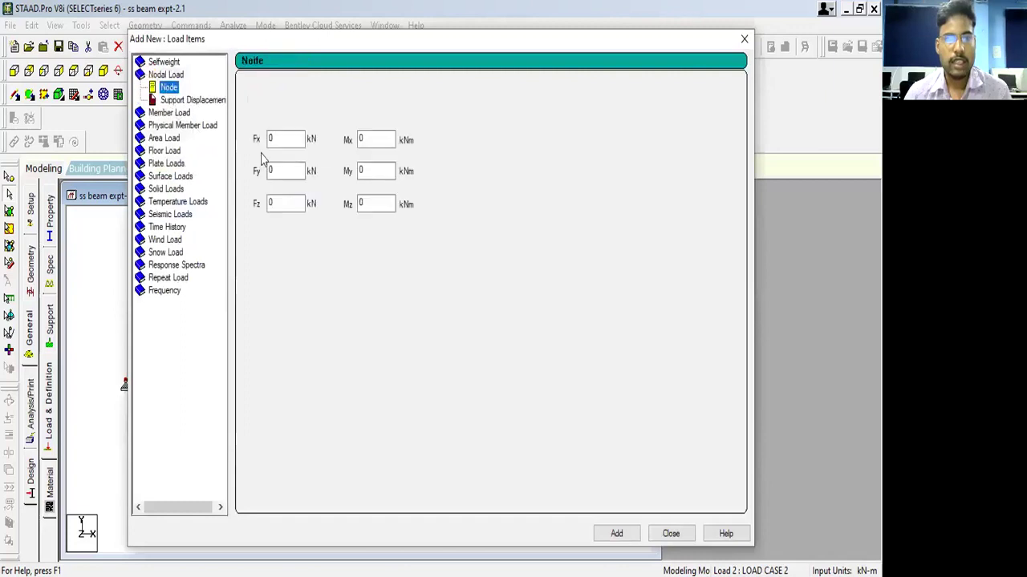
left_click(168, 112)
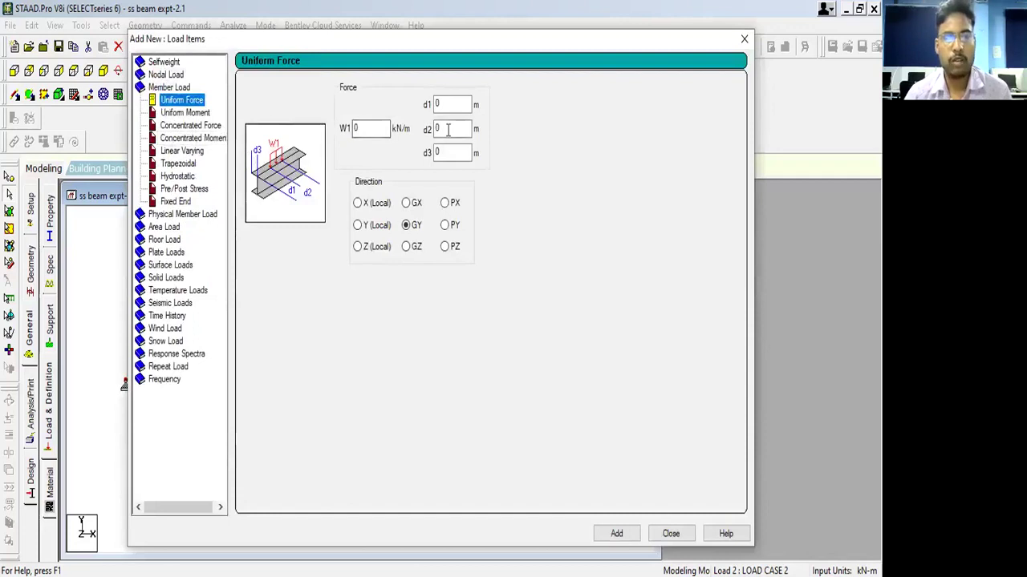
double_click(369, 130)
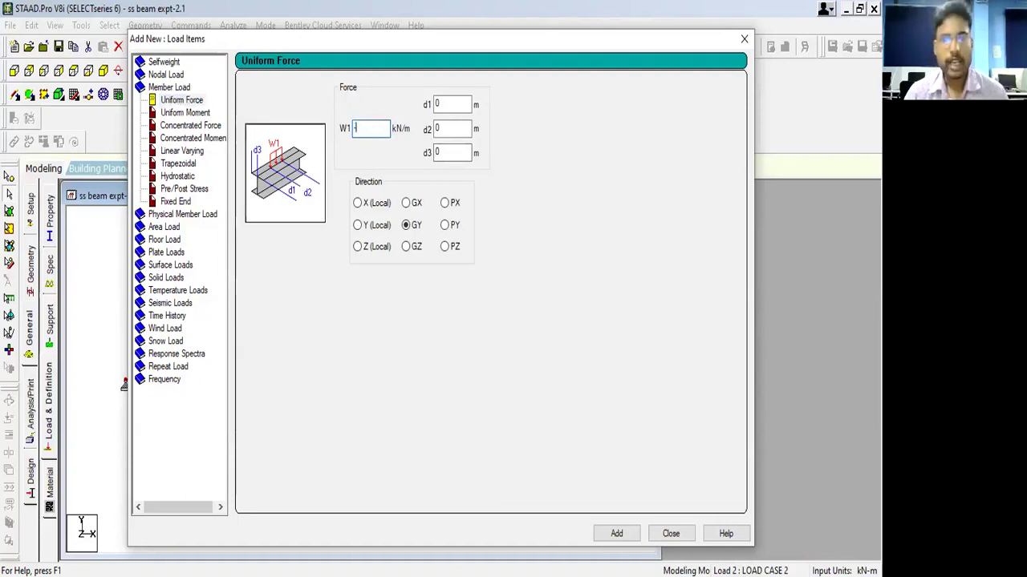
type("-5")
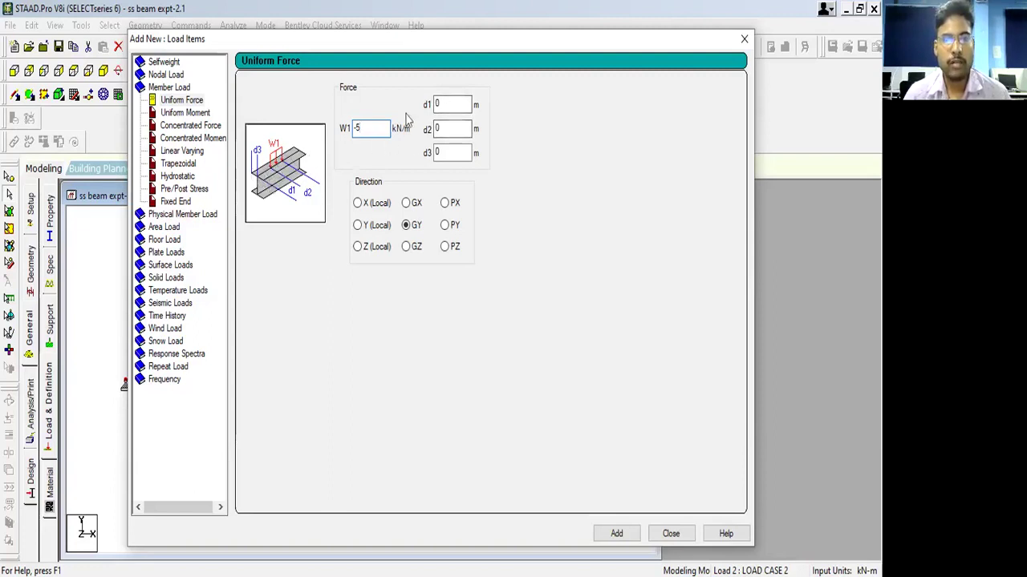
type("5")
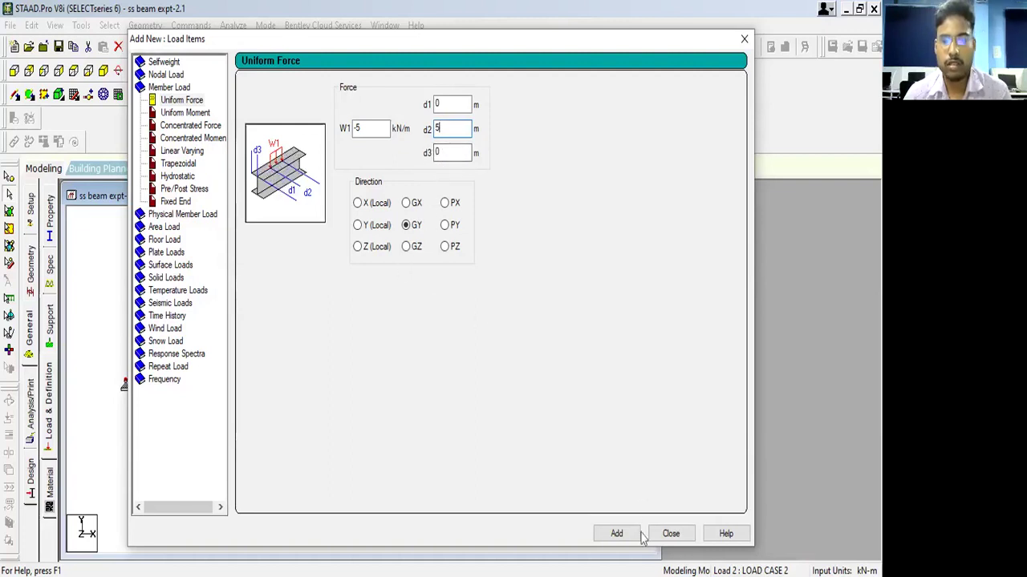
left_click(616, 534)
left_click(669, 535)
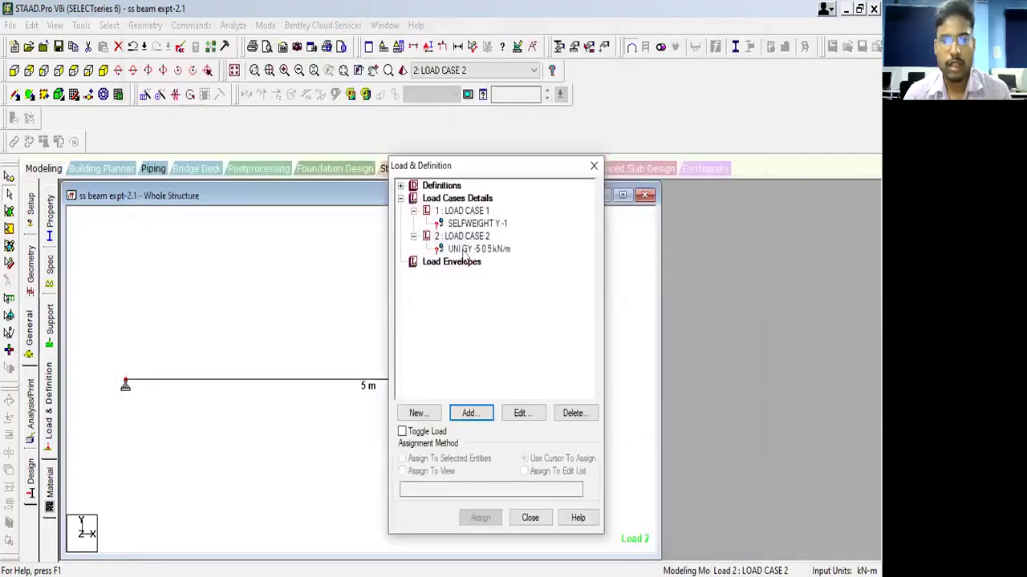
- Add a concentrated member force of -10 kN in GY to LOAD CASE 2, with d1 2.5 m and d2 0, and uncover the beam view
left_click(465, 251)
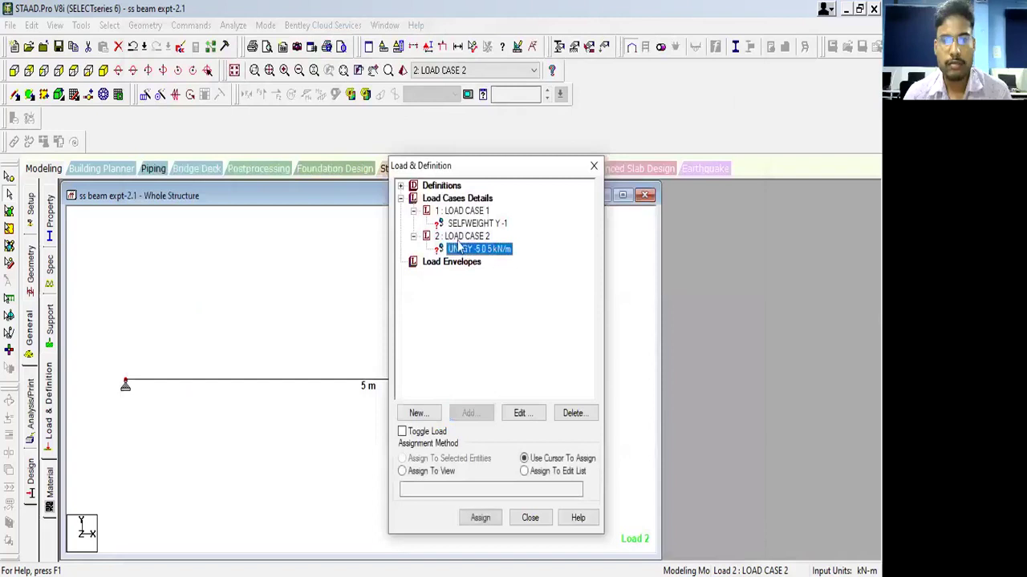
left_click(462, 237)
left_click(469, 414)
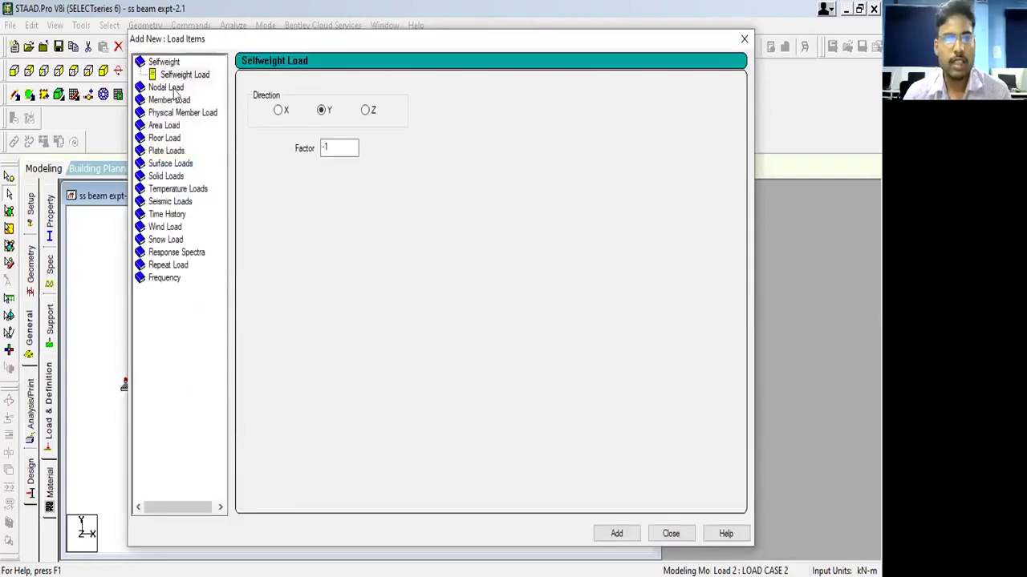
left_click(172, 87)
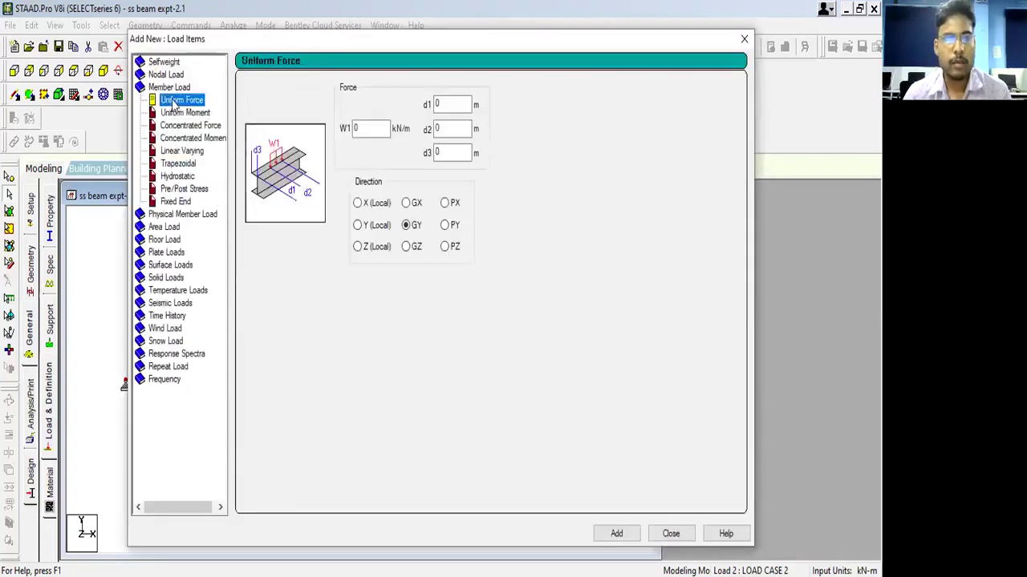
left_click(196, 126)
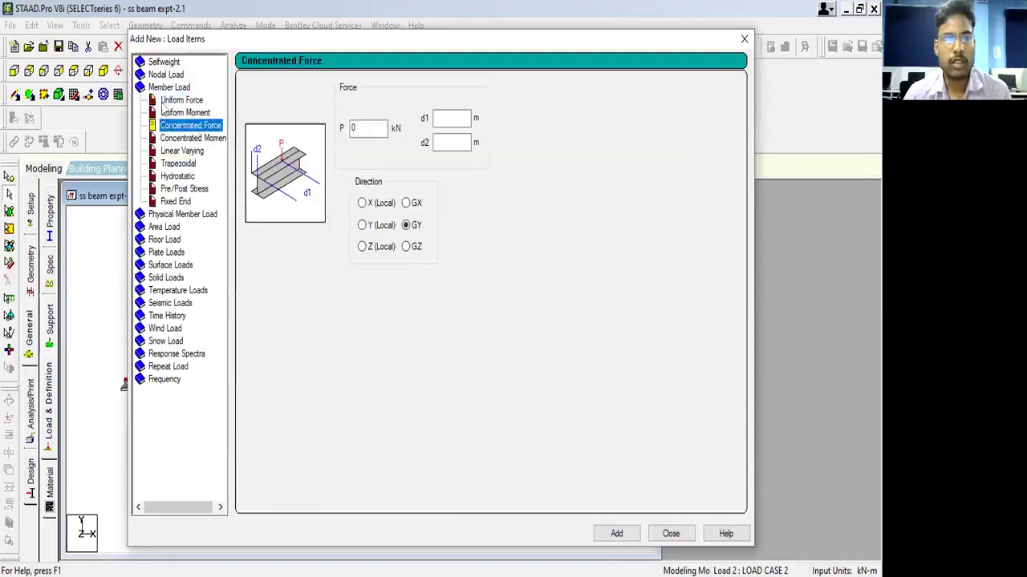
double_click(355, 129)
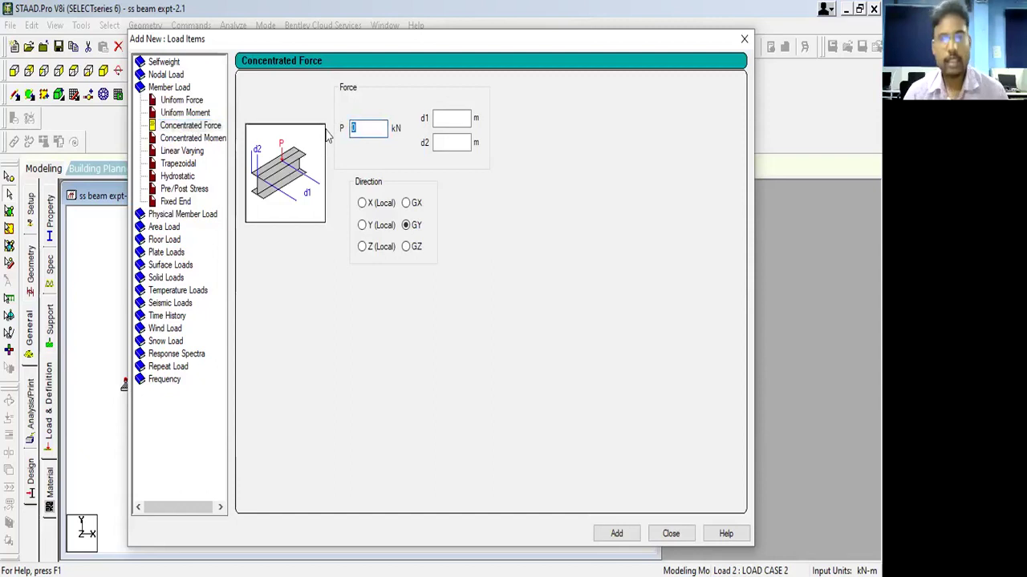
type("-10")
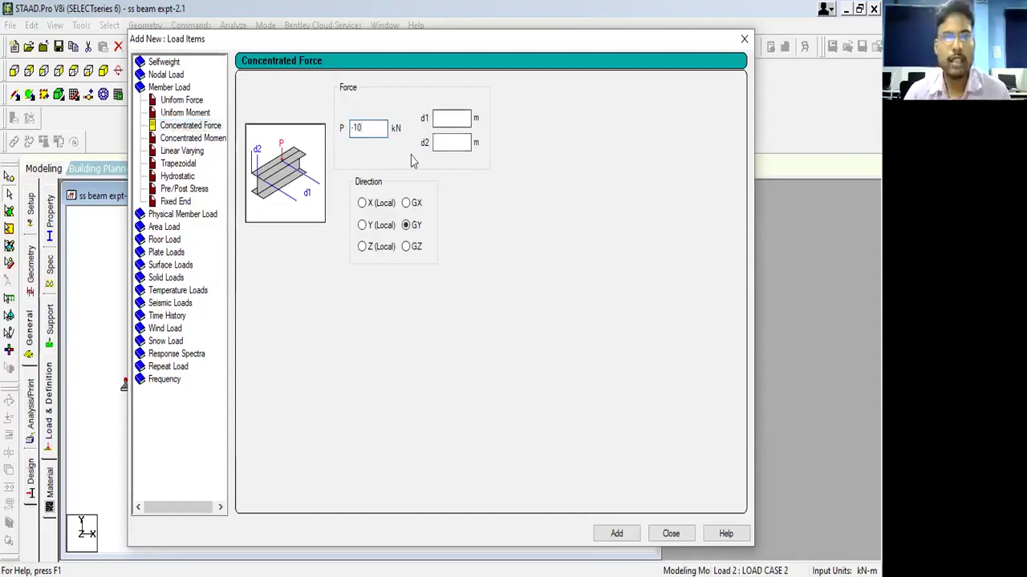
left_click(451, 119)
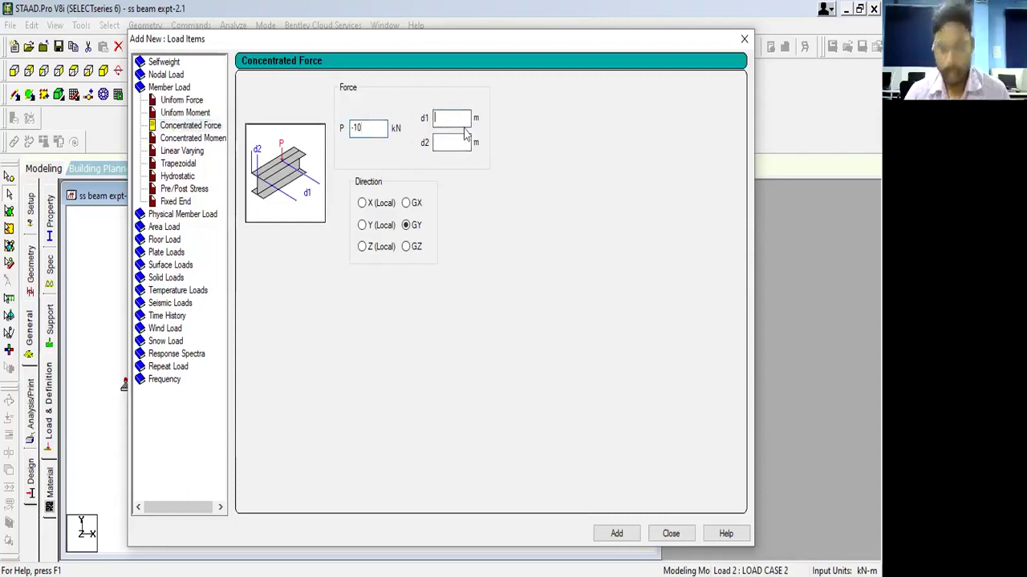
type("2.5")
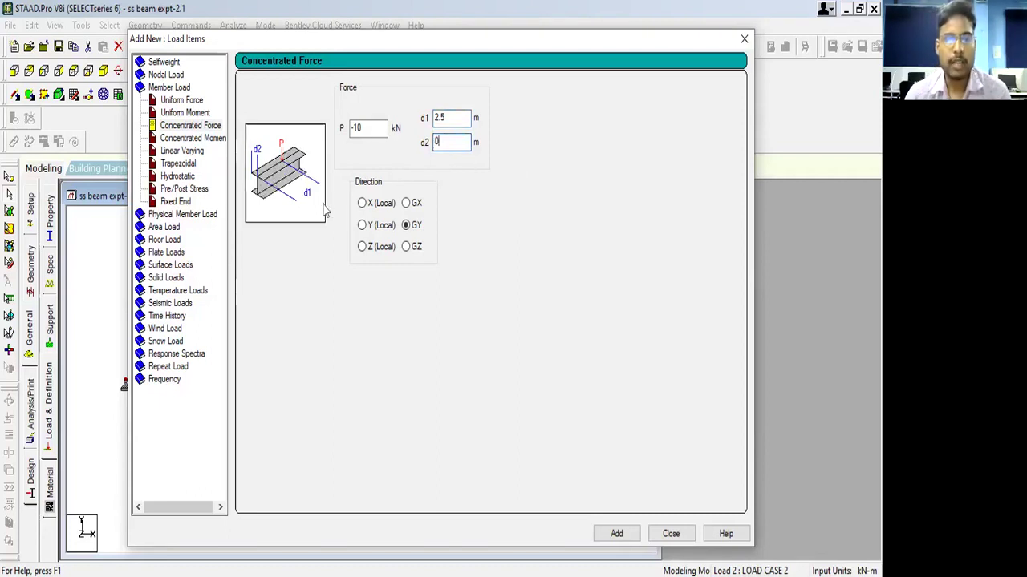
left_click(616, 533)
left_click(668, 533)
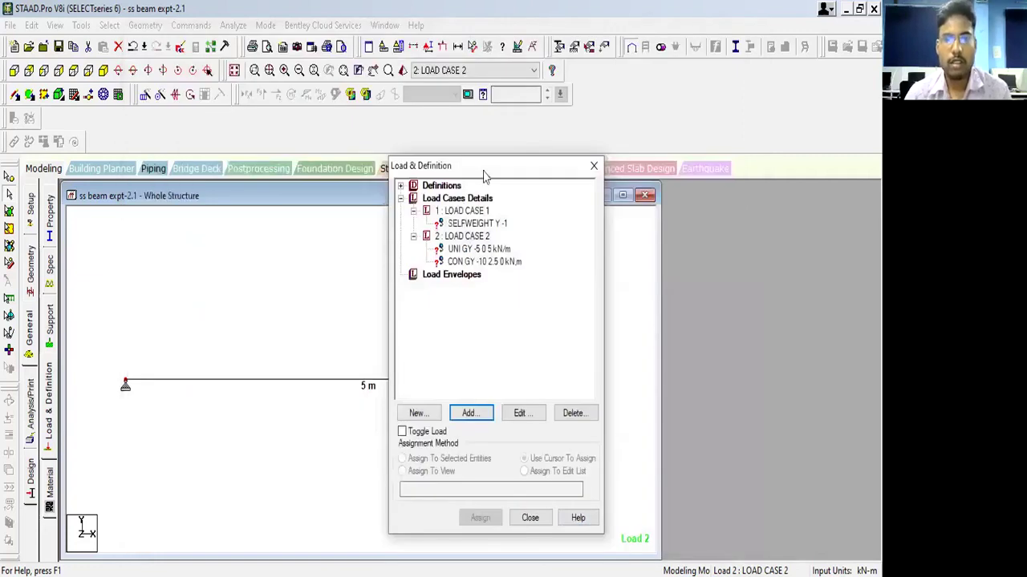
double_click(492, 182)
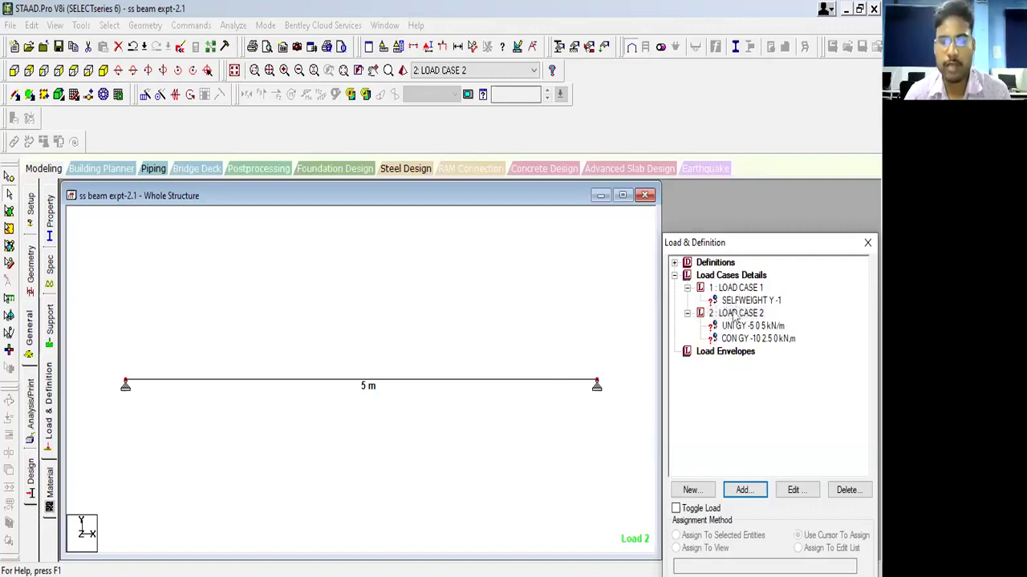
- Assign the LOAD CASE 1 selfweight load to the 5 m beam using the selected-beams method
left_click(748, 302)
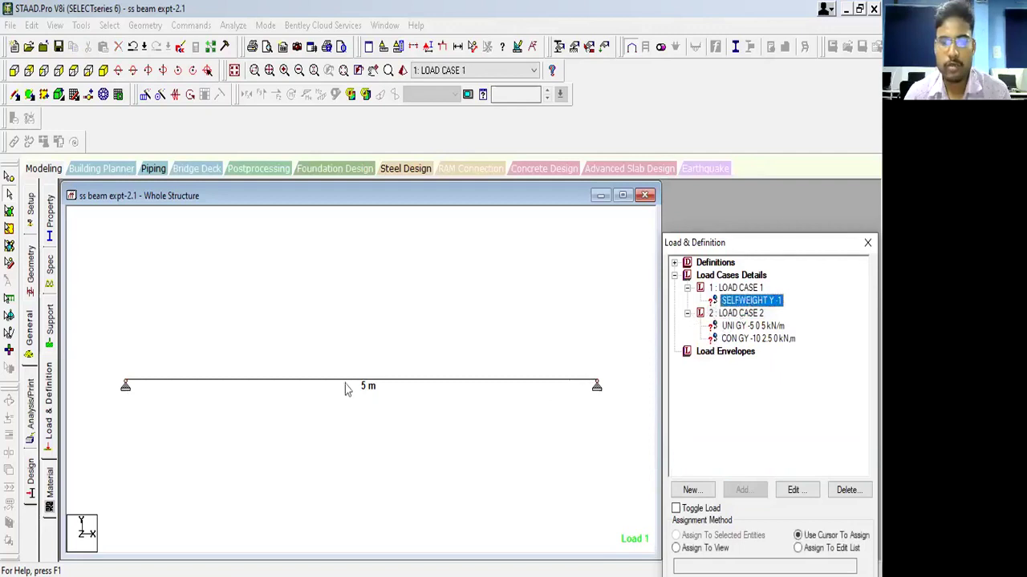
left_click(407, 383)
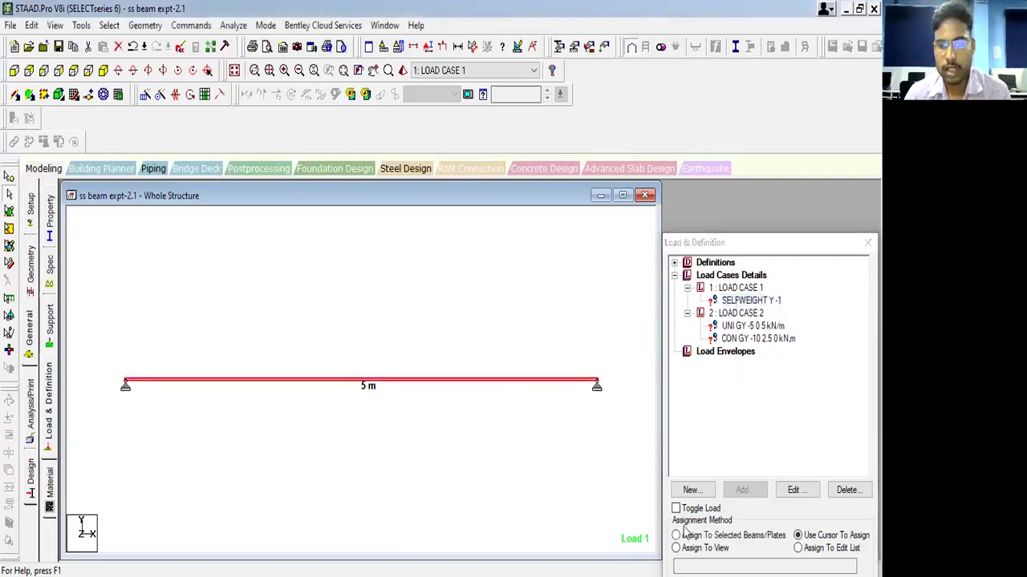
left_click(676, 535)
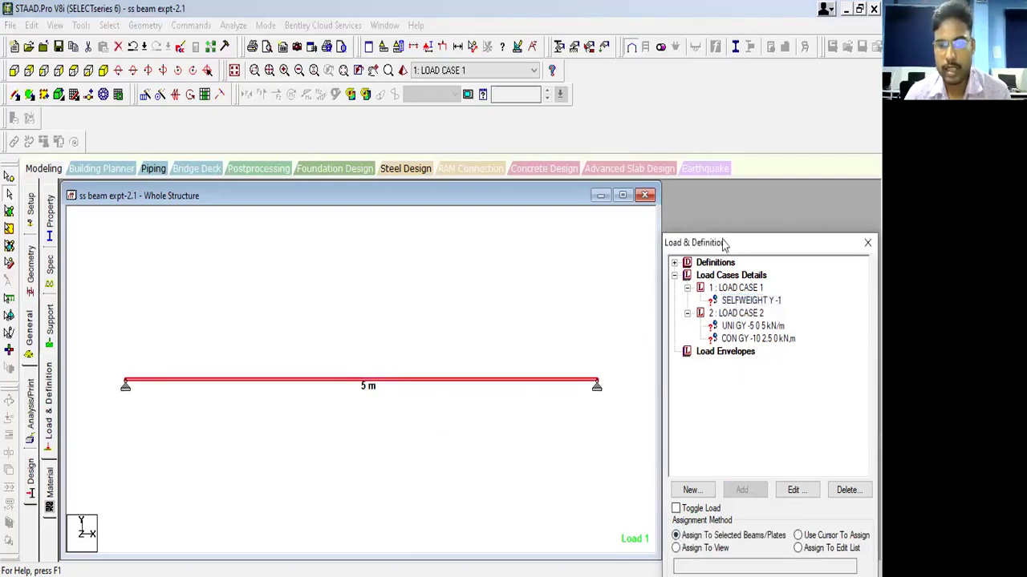
left_click(683, 489)
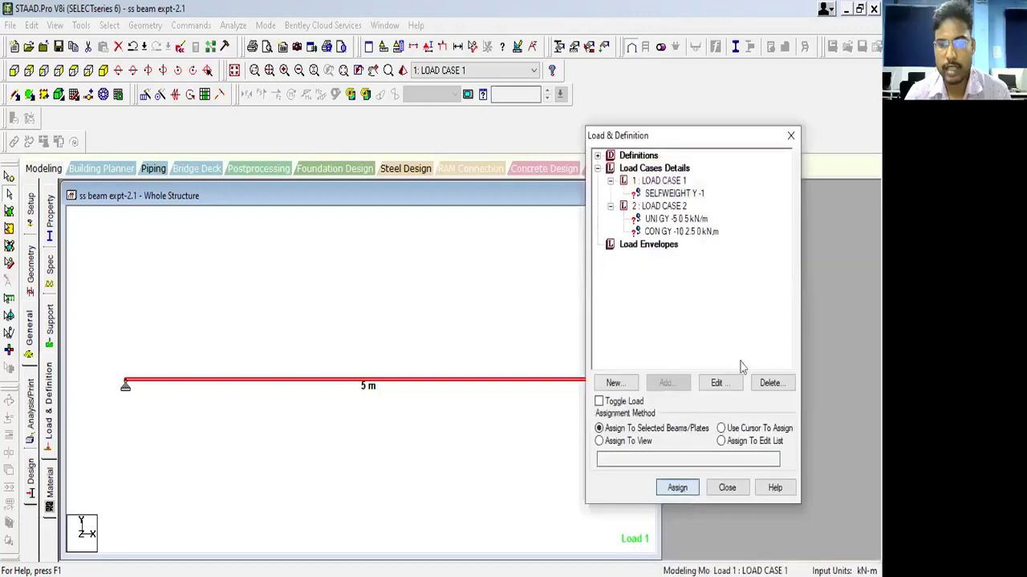
left_click(740, 361)
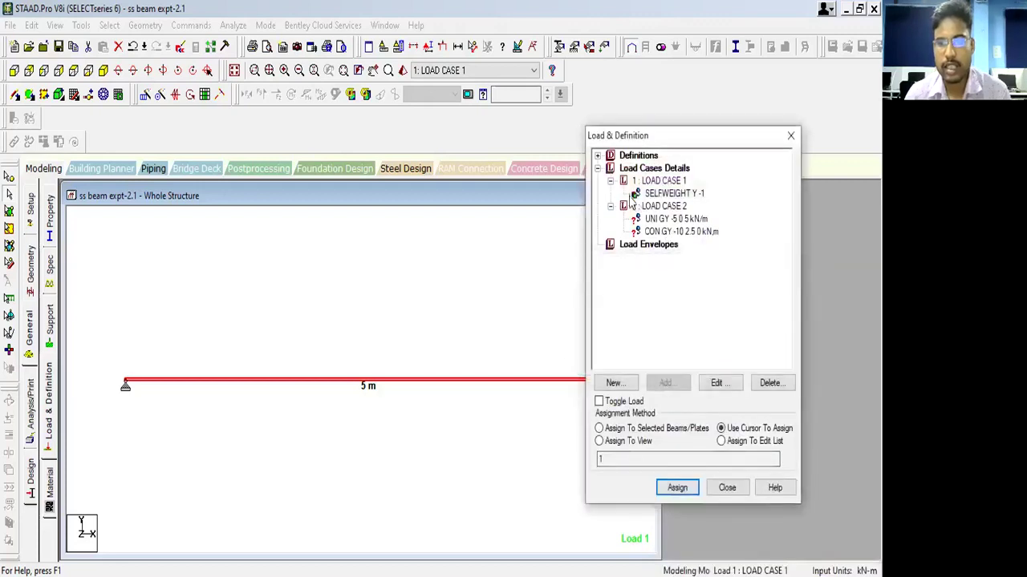
- Assign the -5 kN/m uniform load of LOAD CASE 2 to the selected beam
left_click(673, 219)
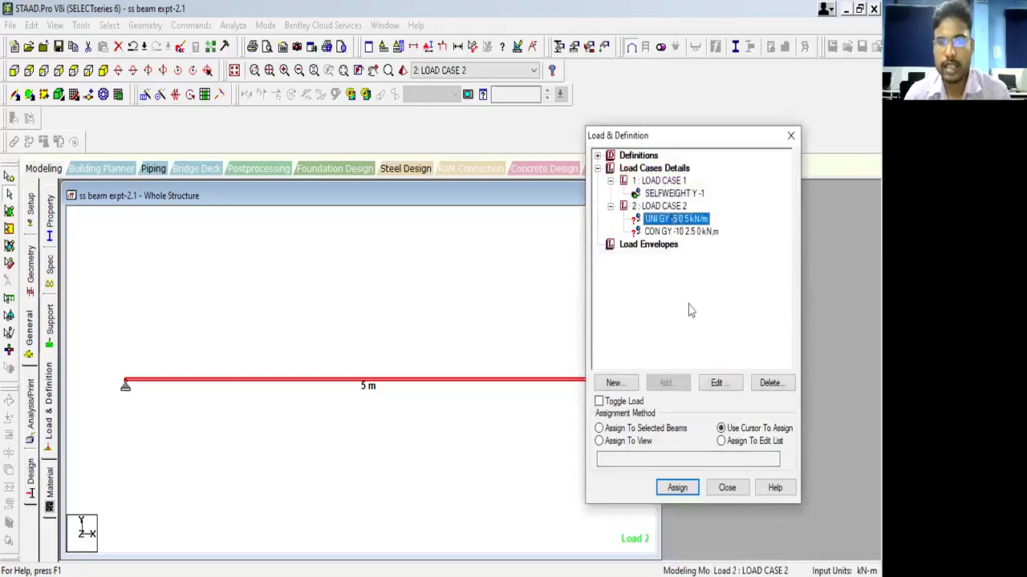
left_click(599, 428)
left_click(674, 488)
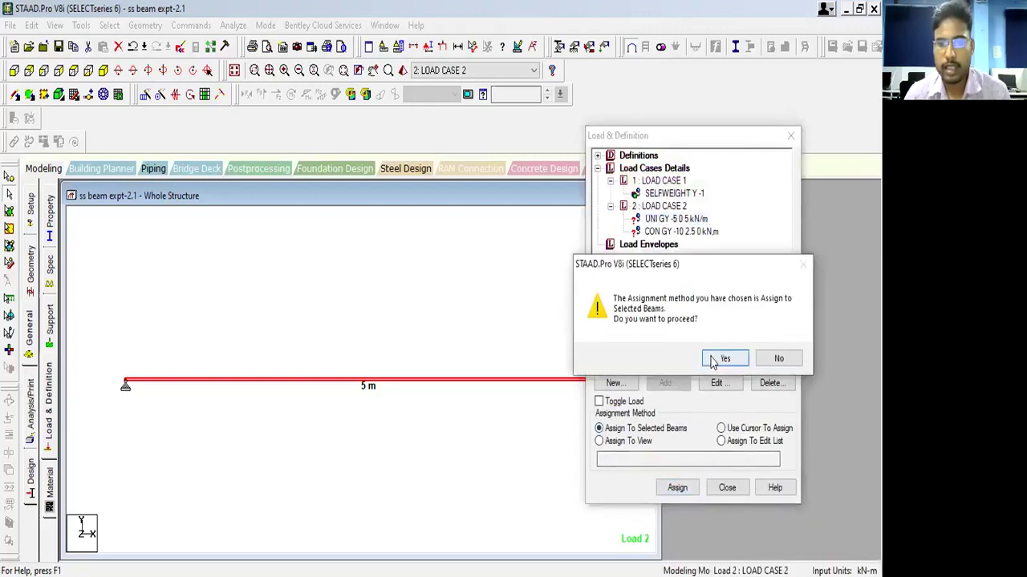
left_click(711, 360)
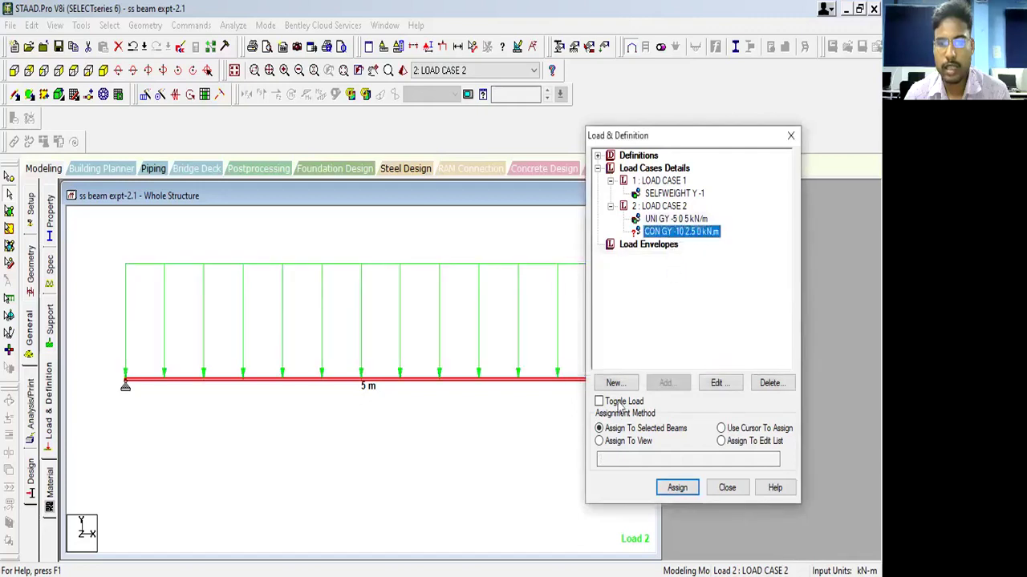
- Assign the -10 kN concentrated load of LOAD CASE 2 to the selected beam
left_click(675, 491)
left_click(724, 360)
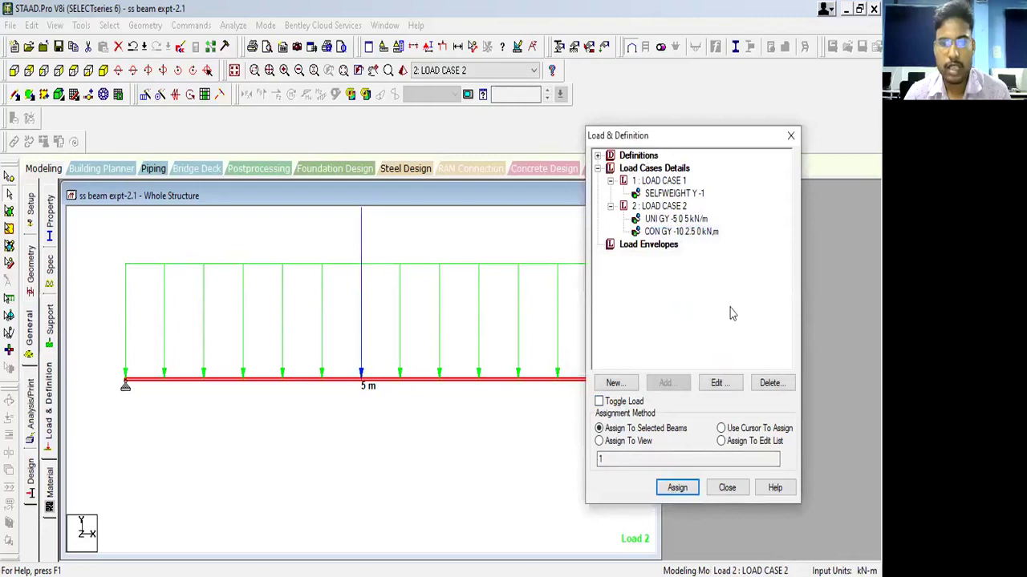
scroll(474, 293, "down", 3)
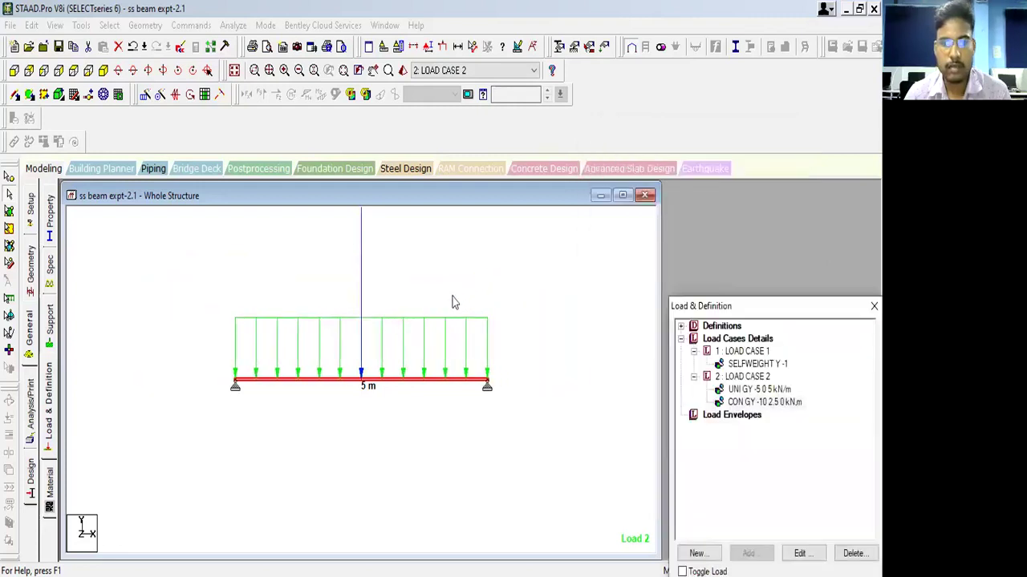
middle_click_drag(426, 284, 423, 397)
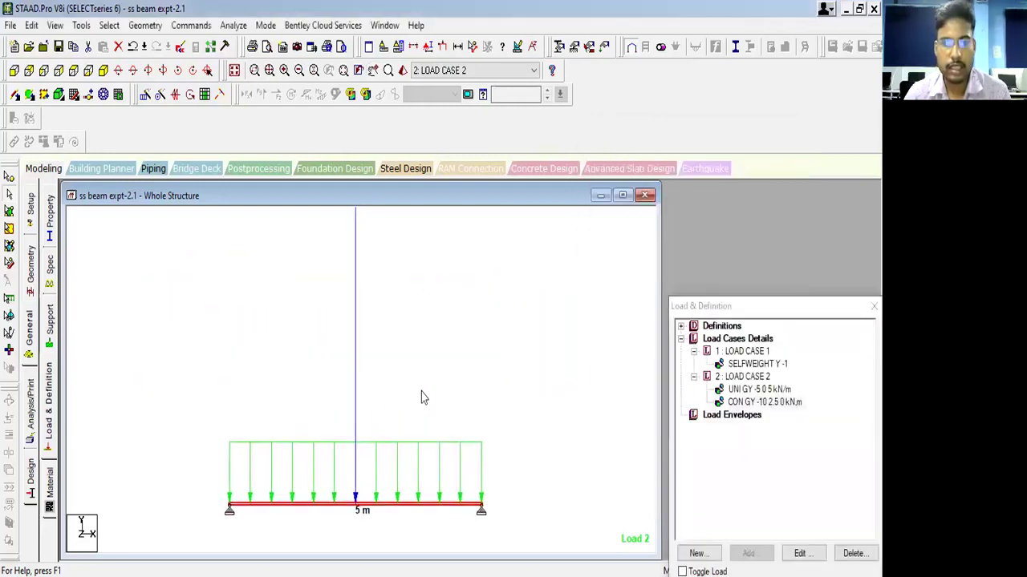